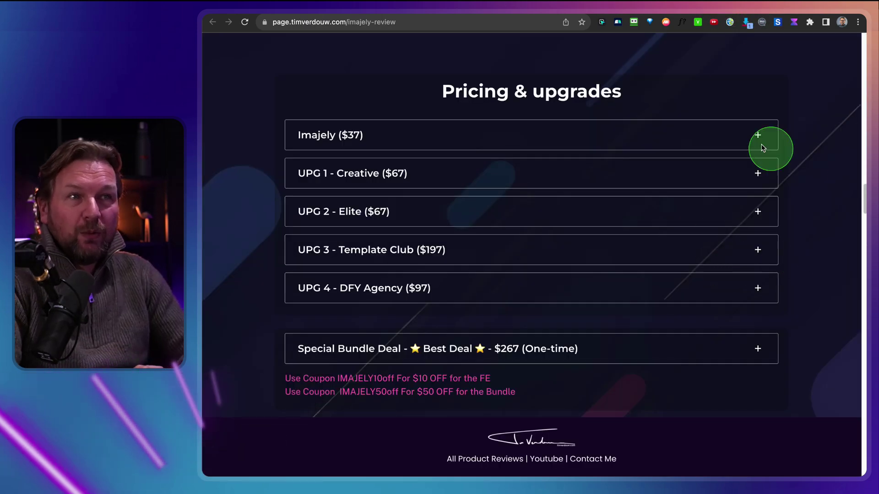
Review the page's pricing and free-upgrade sections, then switch to the app.imajely.com tab.
scroll(660, 235, "down", 3)
scroll(660, 236, "up", 3)
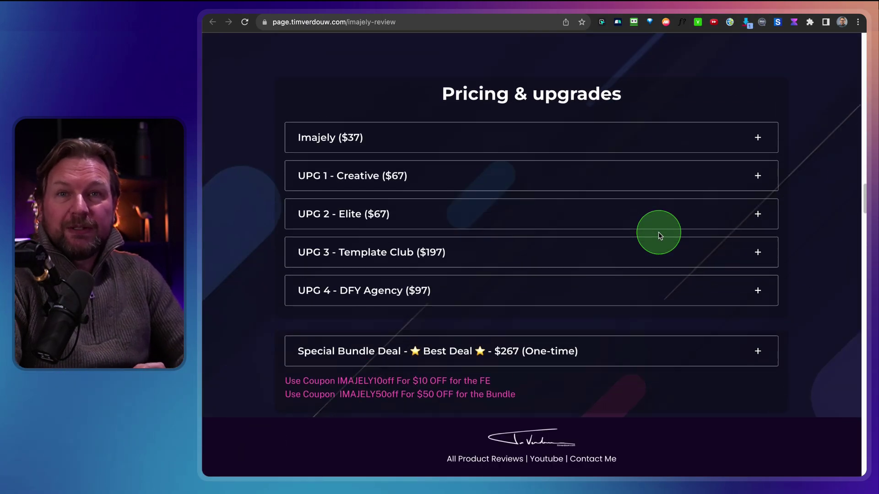
scroll(659, 235, "down", 10)
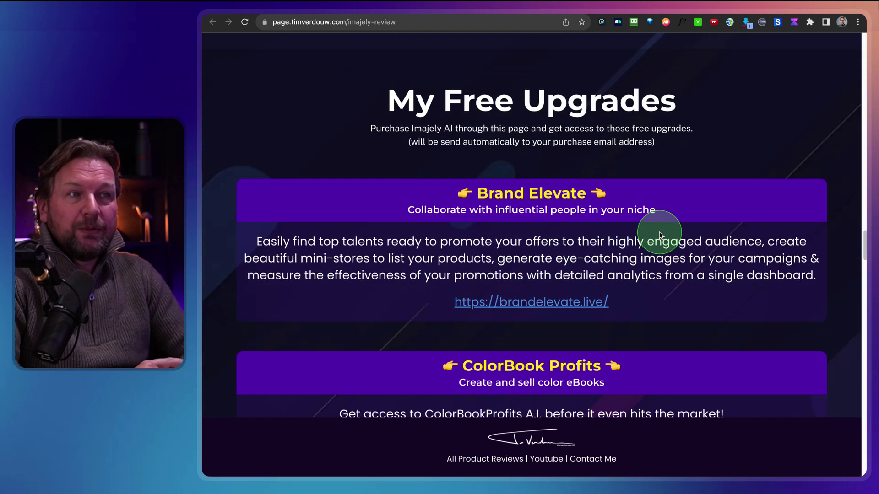
scroll(660, 236, "up", 3)
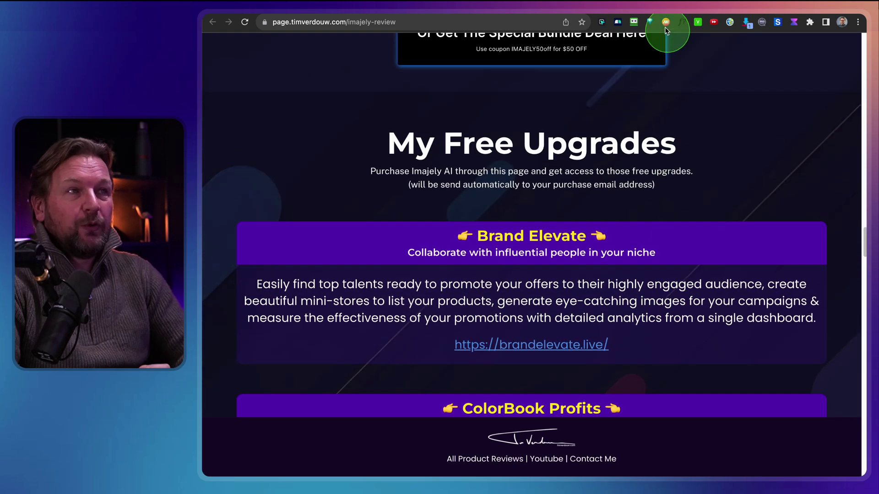
scroll(690, 226, "up", 10)
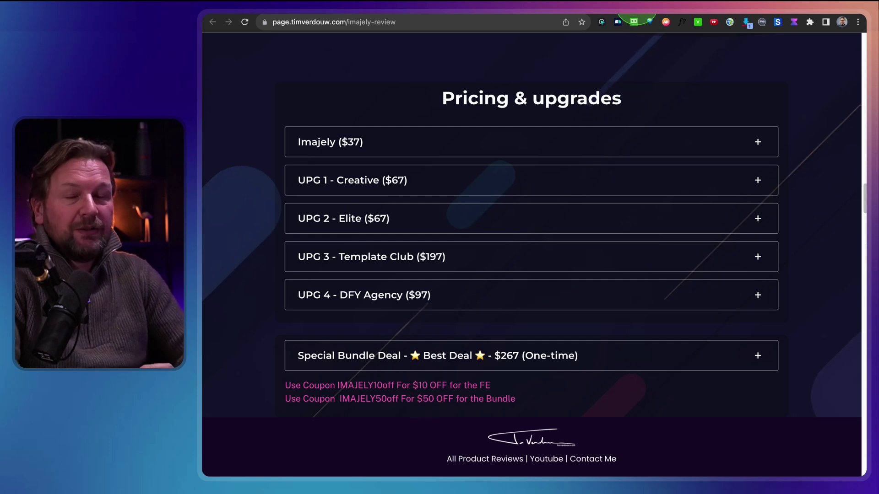
left_click(636, 6)
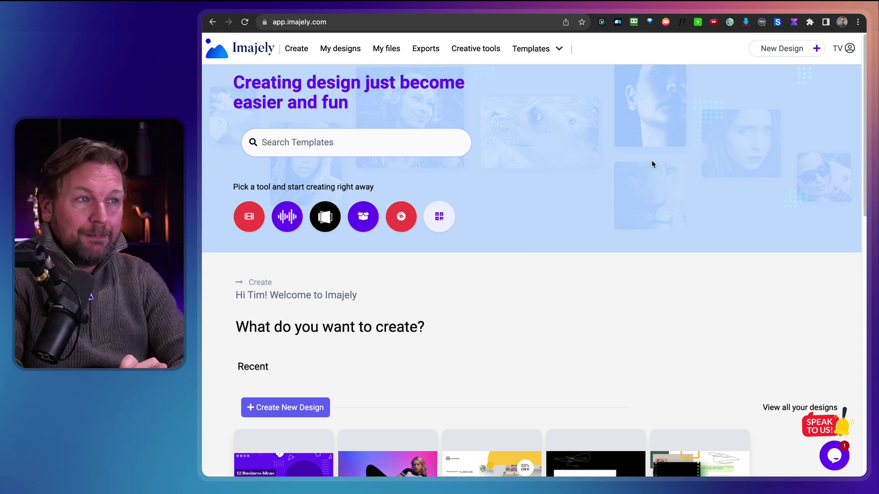
Browse recent designs and templates on the Imajely home page, then create a new design.
scroll(530, 224, "down", 5)
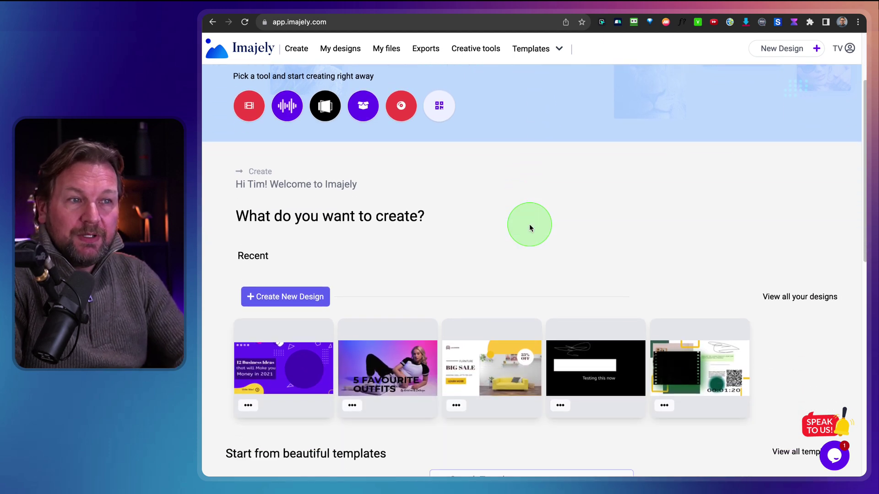
scroll(530, 228, "down", 2)
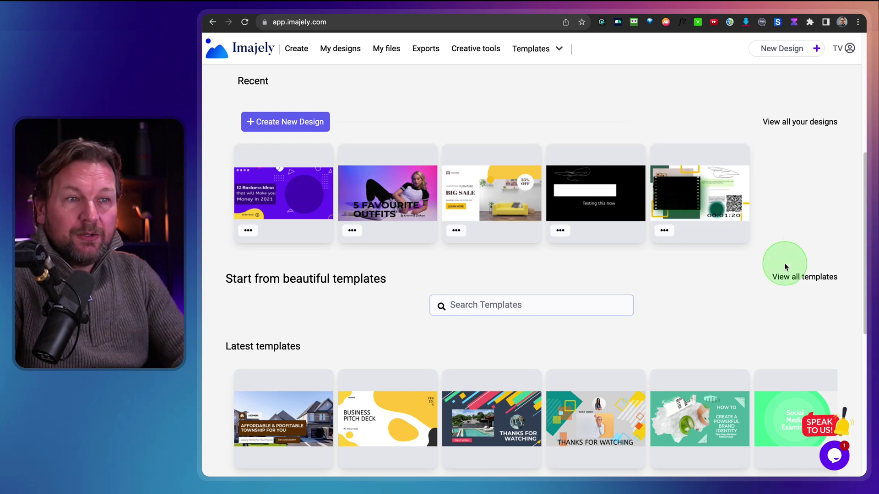
scroll(785, 266, "down", 3)
scroll(784, 262, "down", 2)
scroll(325, 187, "down", 2)
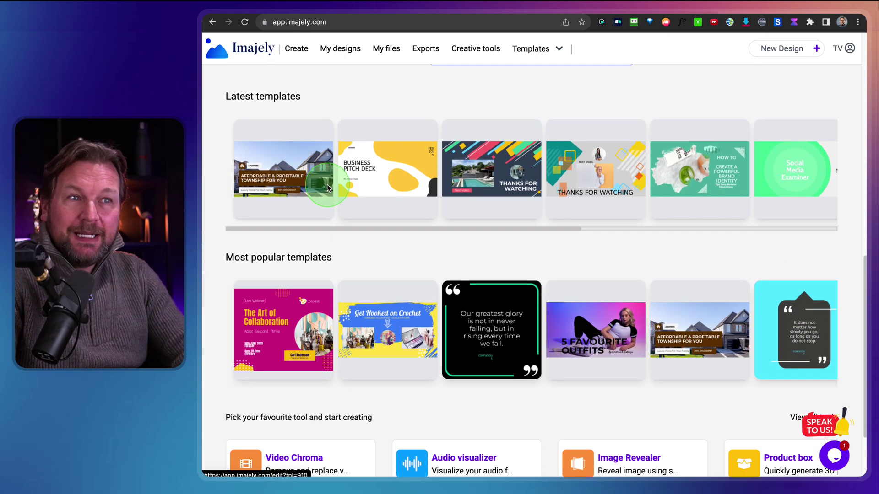
scroll(323, 223, "up", 10)
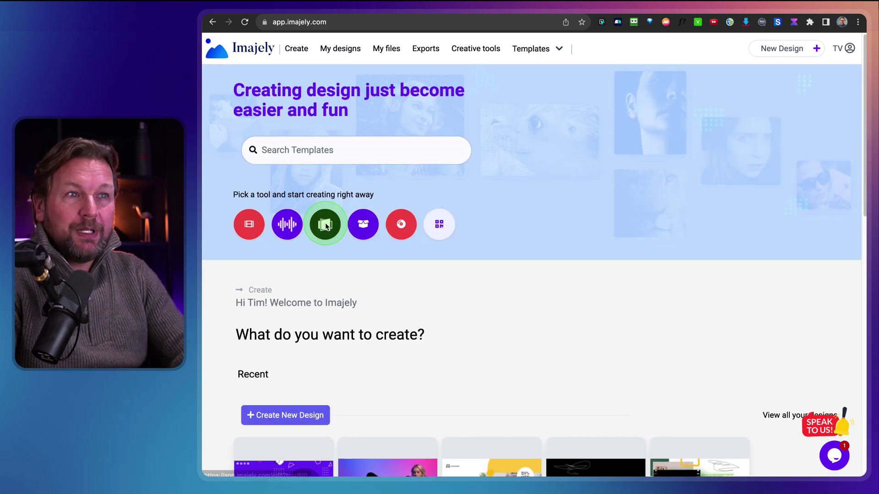
mouse_move(326, 226)
scroll(326, 226, "down", 1)
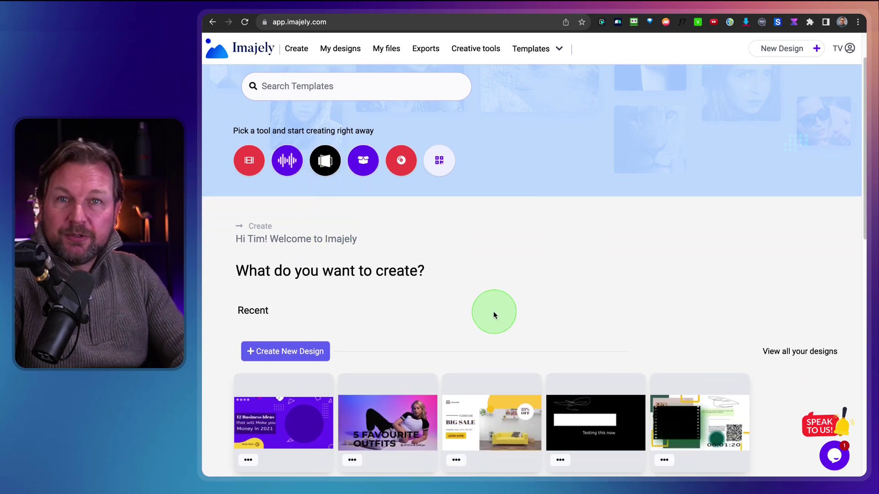
left_click(275, 355)
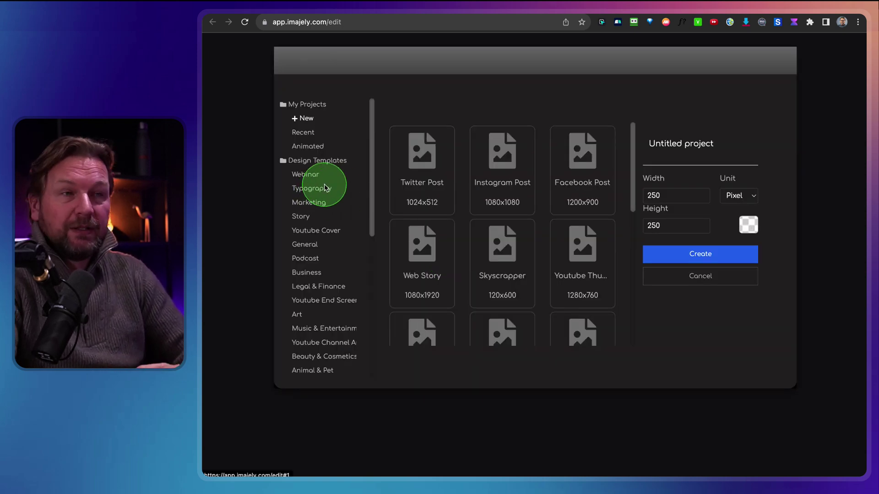
Browse the Webinar, Typography and Marketing template categories.
left_click(307, 177)
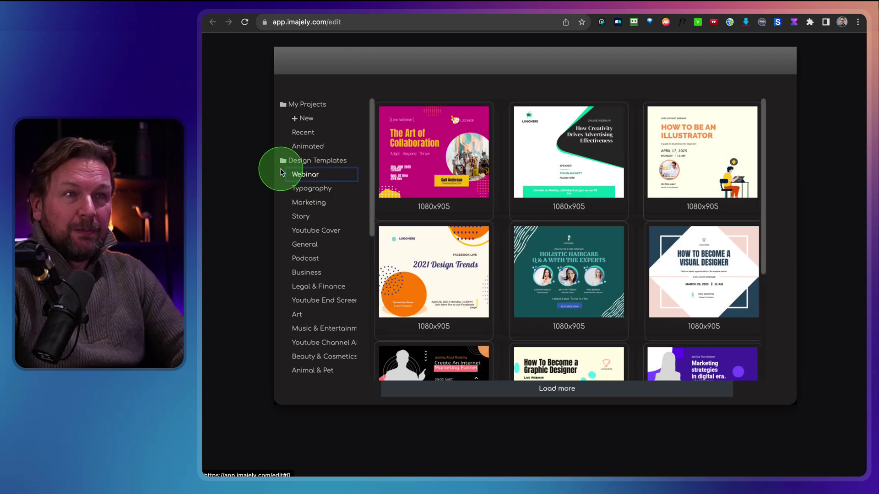
left_click(316, 190)
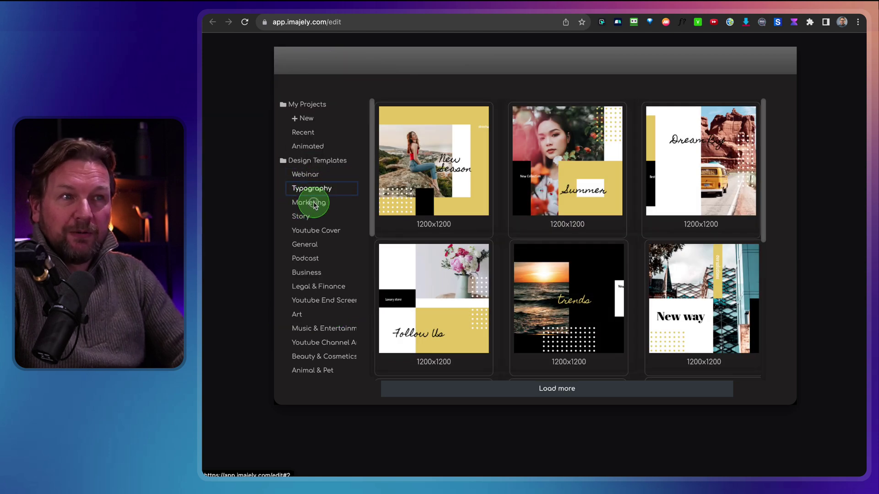
left_click(315, 203)
scroll(416, 253, "down", 3)
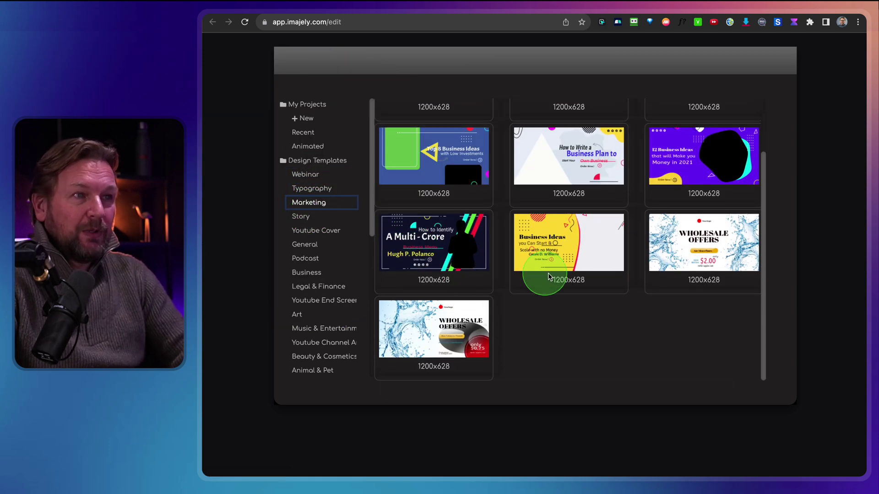
scroll(549, 277, "down", 10)
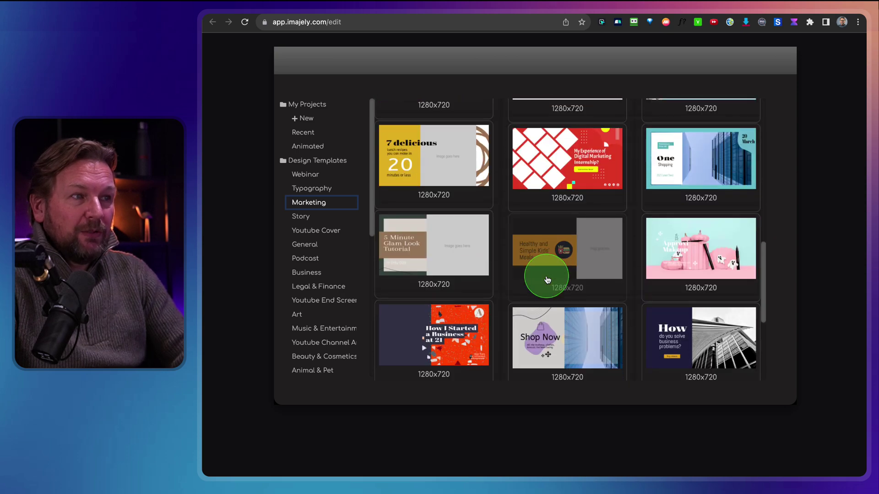
scroll(547, 279, "down", 3)
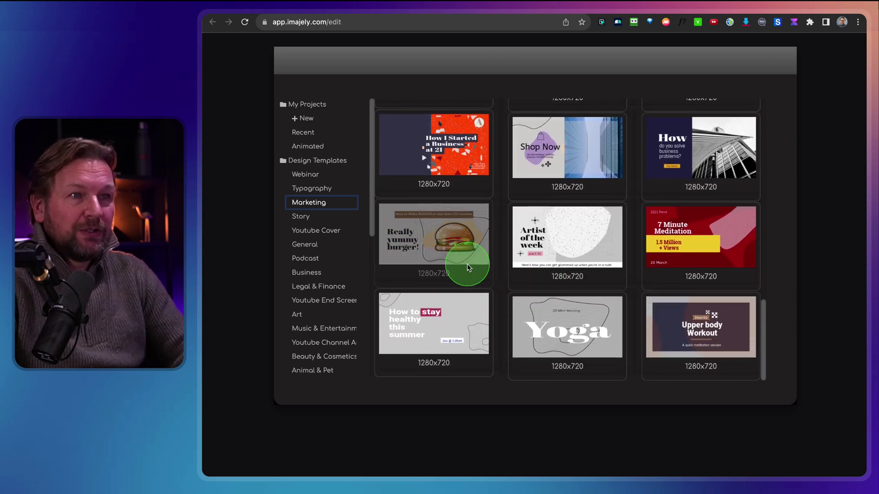
Browse the Story, Youtube Cover, General and Podcast template categories.
left_click(301, 218)
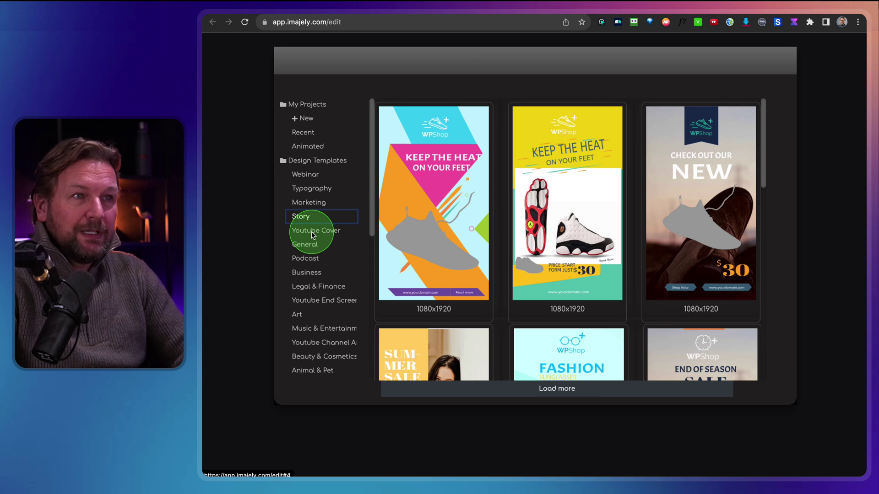
left_click(313, 236)
left_click(303, 246)
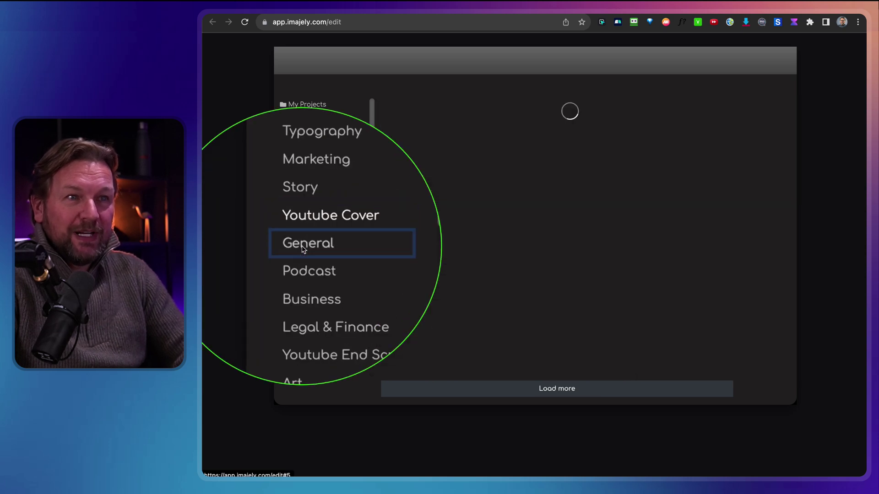
left_click(311, 261)
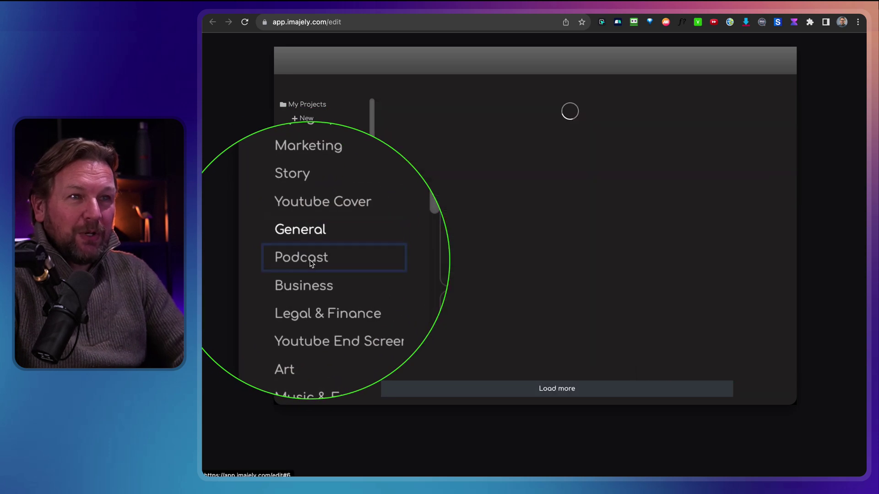
scroll(313, 279, "down", 2)
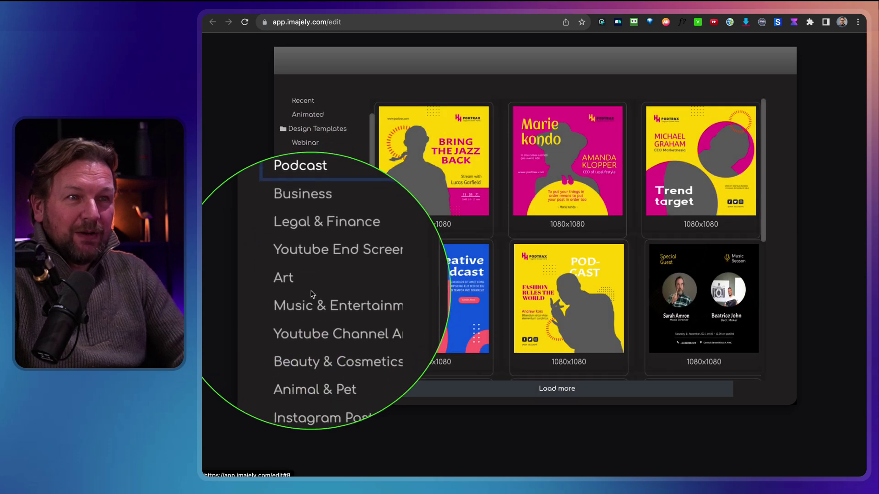
scroll(311, 293, "down", 5)
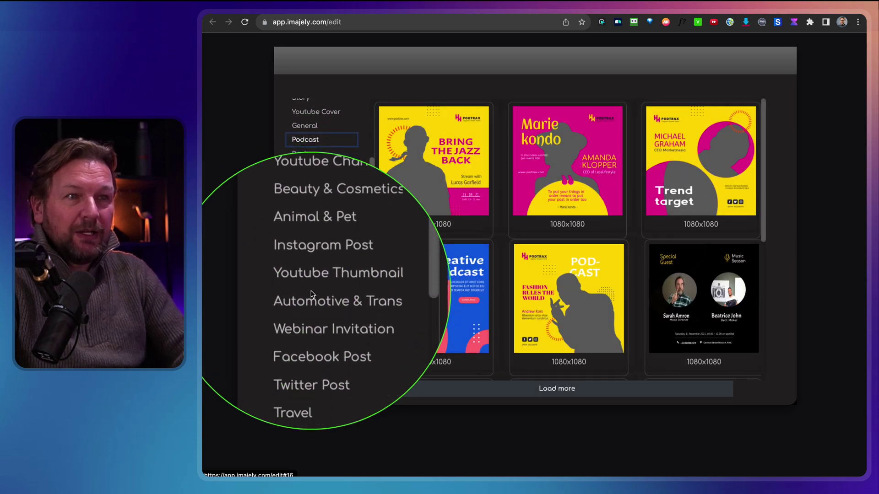
scroll(311, 293, "down", 6)
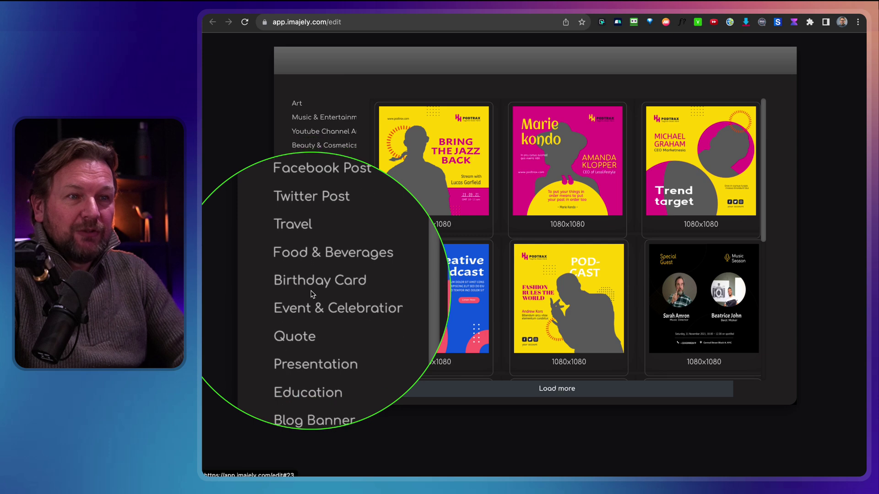
scroll(312, 294, "down", 5)
scroll(311, 294, "down", 5)
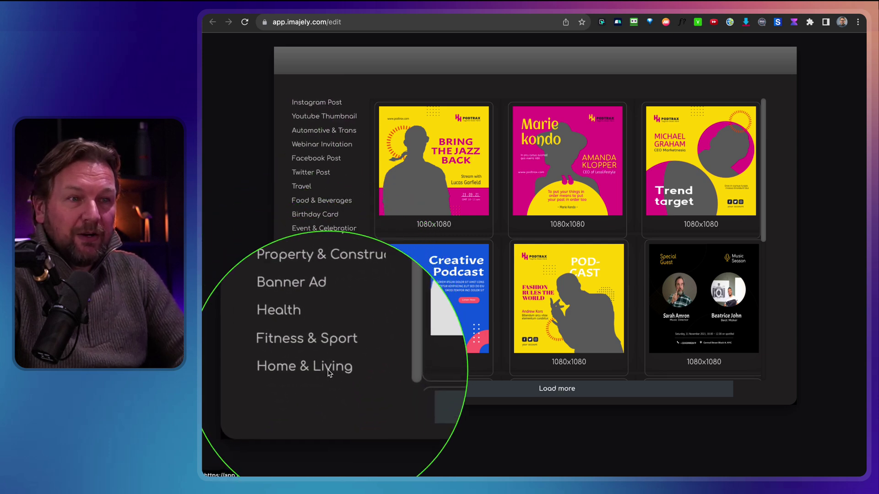
Show the Home & Living category with its single 2000x1125 BIG SALE template.
left_click(330, 370)
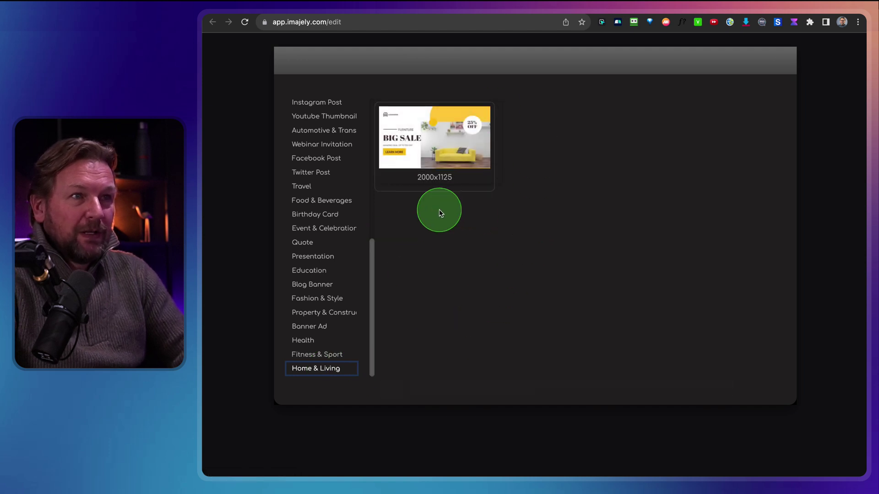
scroll(320, 245, "up", 3)
scroll(324, 245, "up", 5)
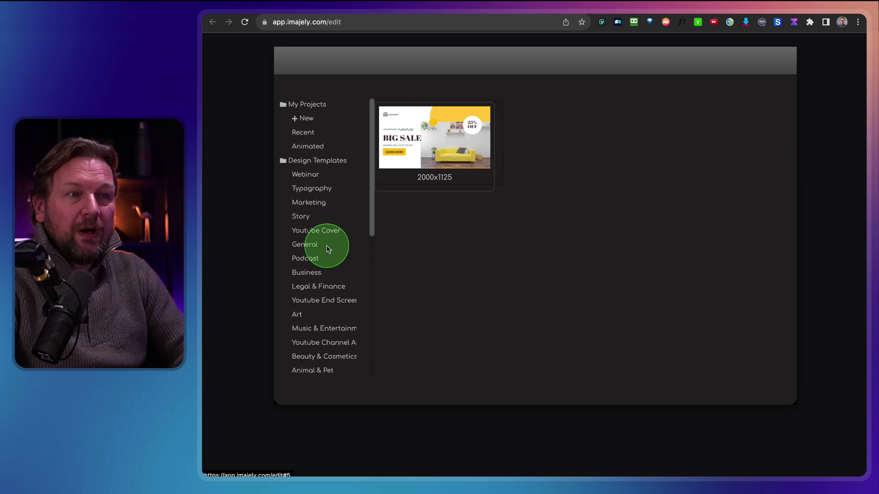
scroll(327, 249, "down", 5)
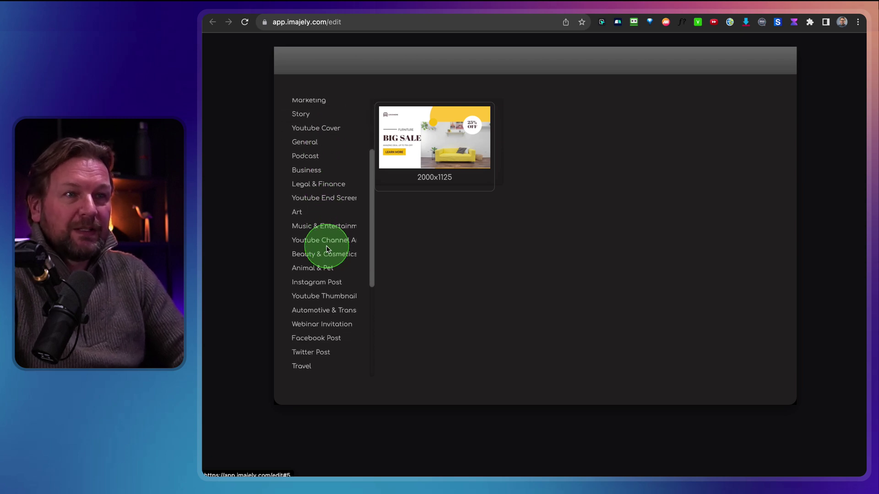
scroll(327, 249, "up", 5)
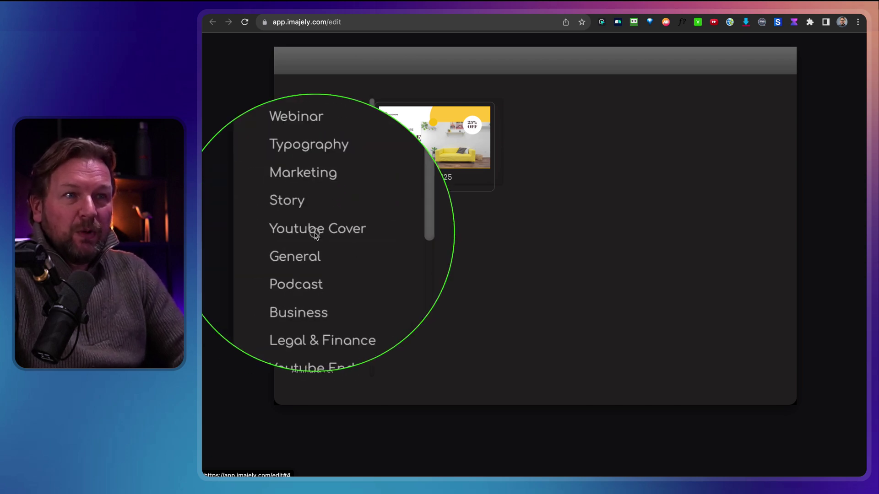
Open the pink 2560x1440 makeup-and-styling tutorials template from the Youtube Cover category.
left_click(316, 231)
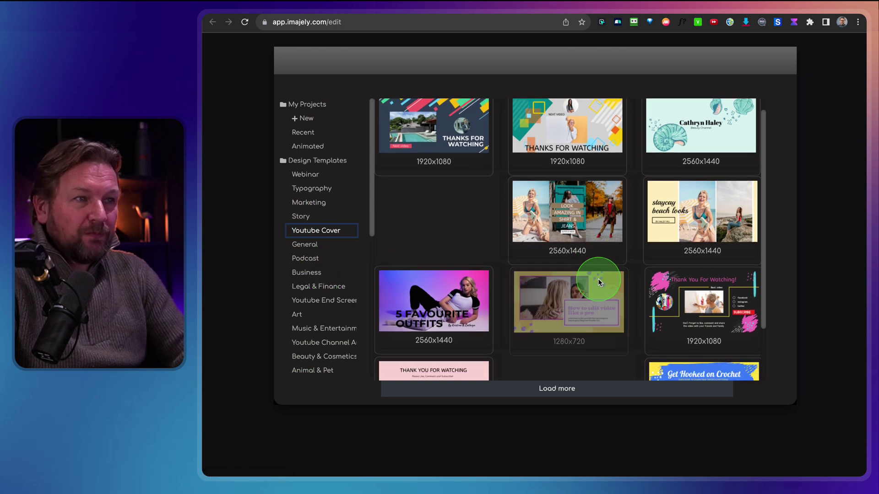
scroll(598, 282, "down", 5)
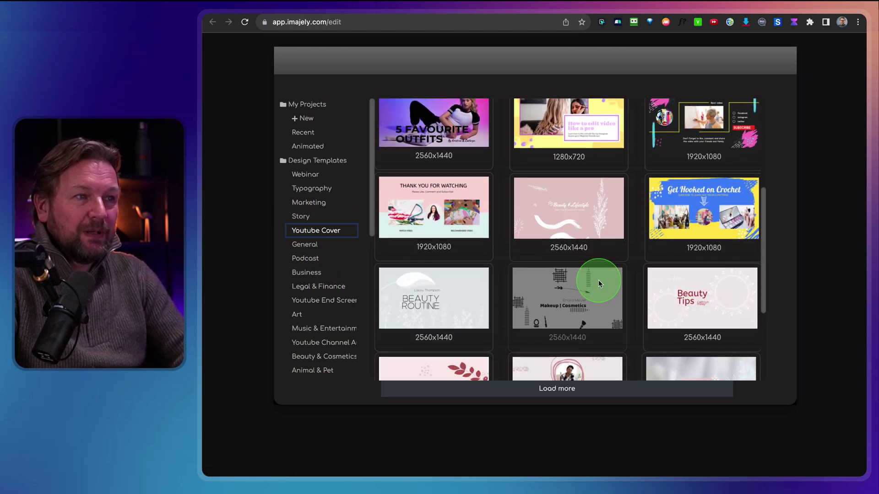
scroll(599, 283, "down", 10)
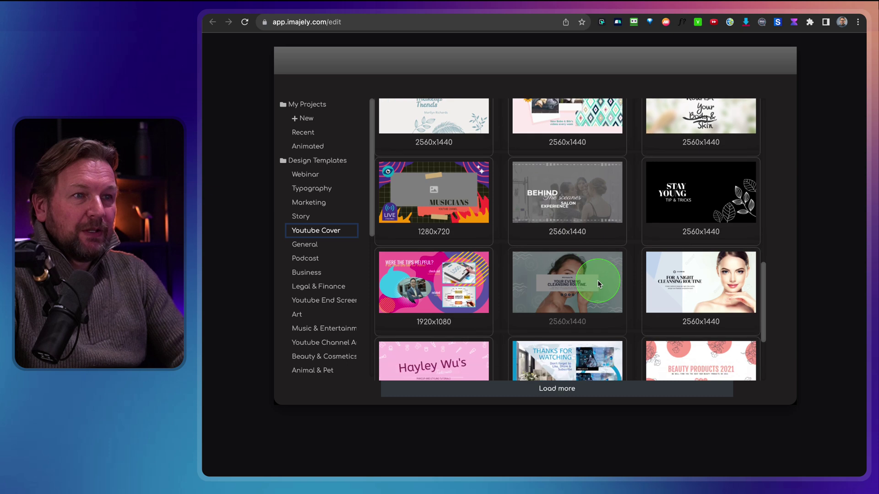
scroll(597, 280, "down", 7)
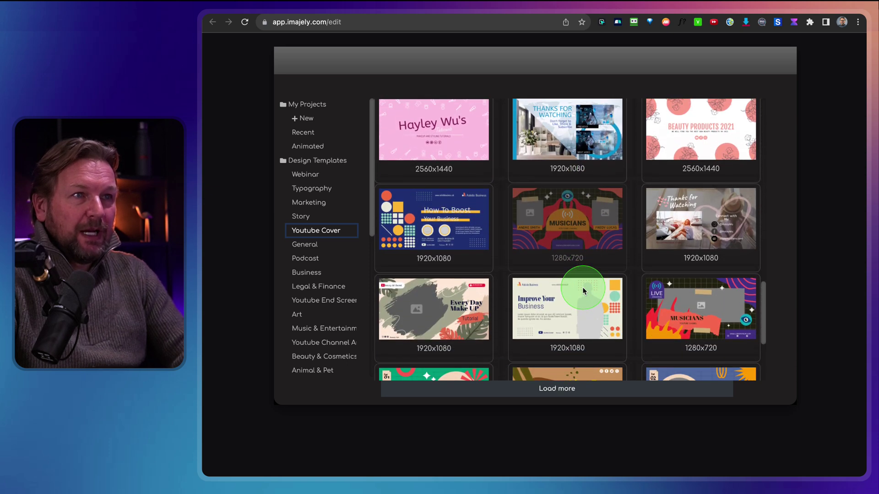
scroll(582, 287, "up", 1)
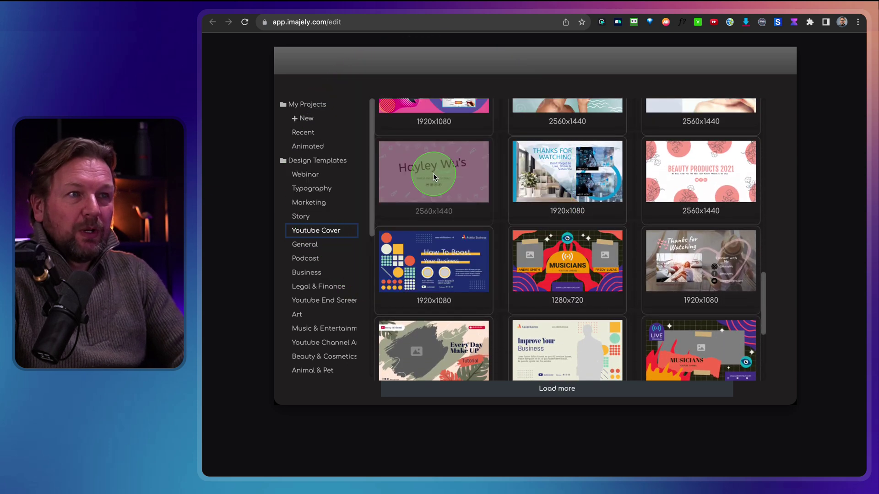
left_click(434, 177)
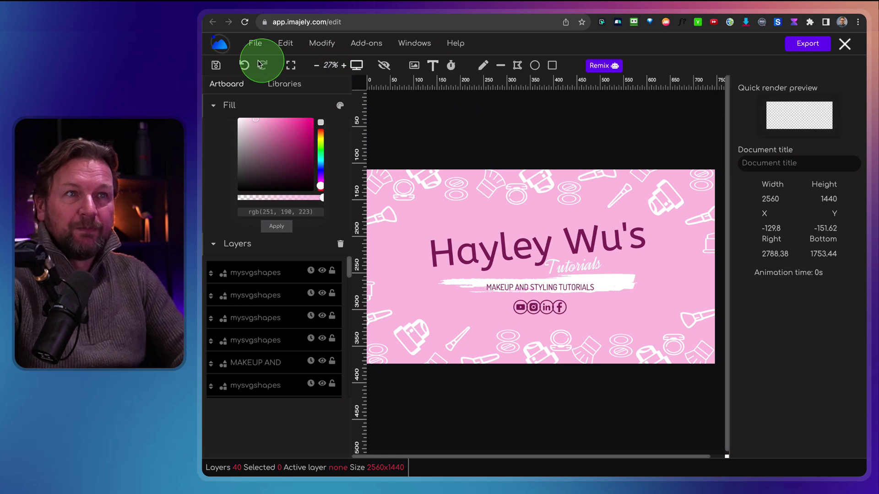
left_click_drag(209, 54, 420, 74)
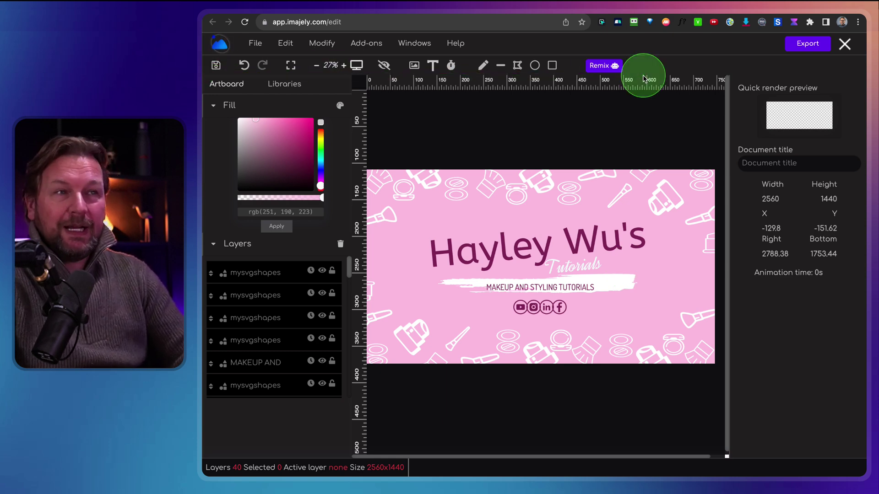
Insert the pink makeup-brushes stock photo found by searching 'makeup'.
left_click(416, 69)
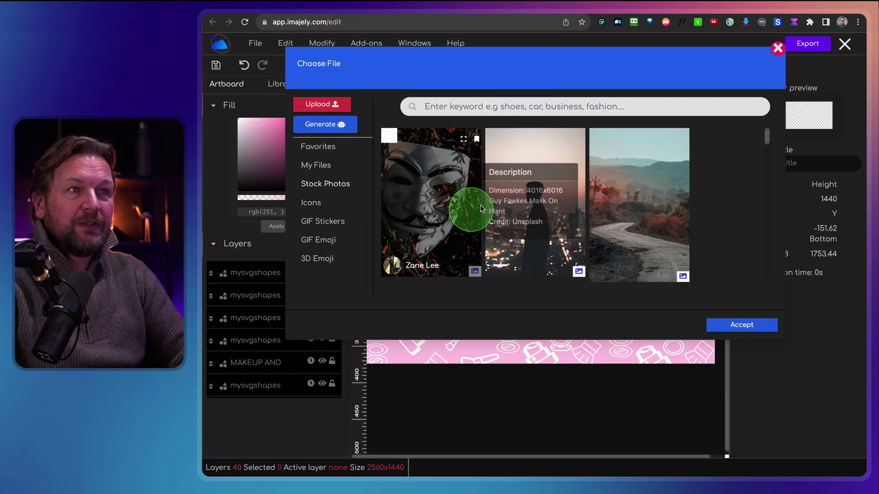
left_click(463, 106)
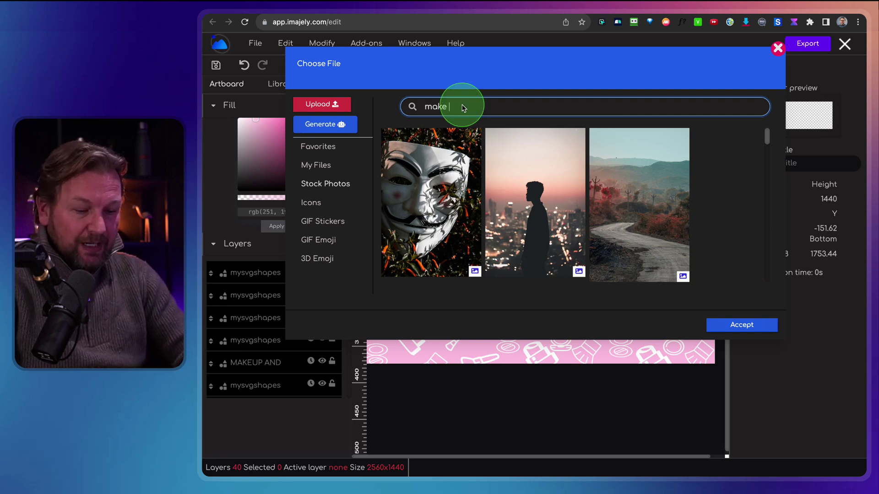
type("makeup")
key("Return")
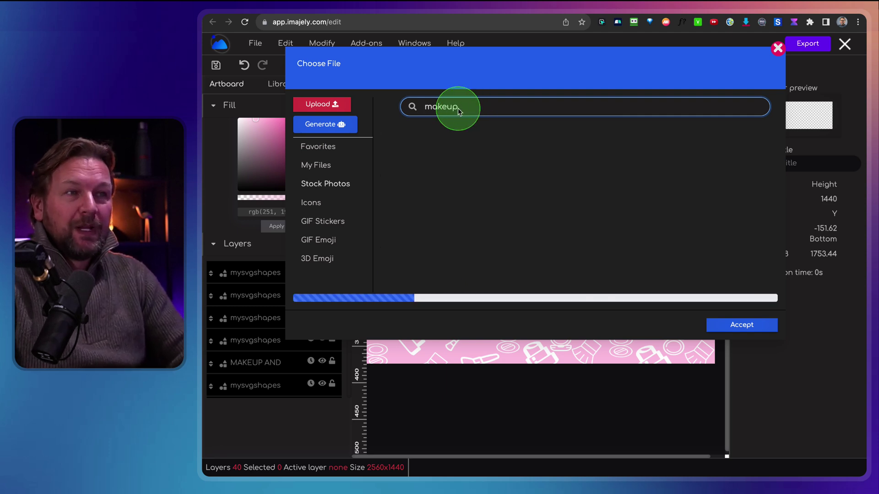
scroll(614, 220, "down", 1)
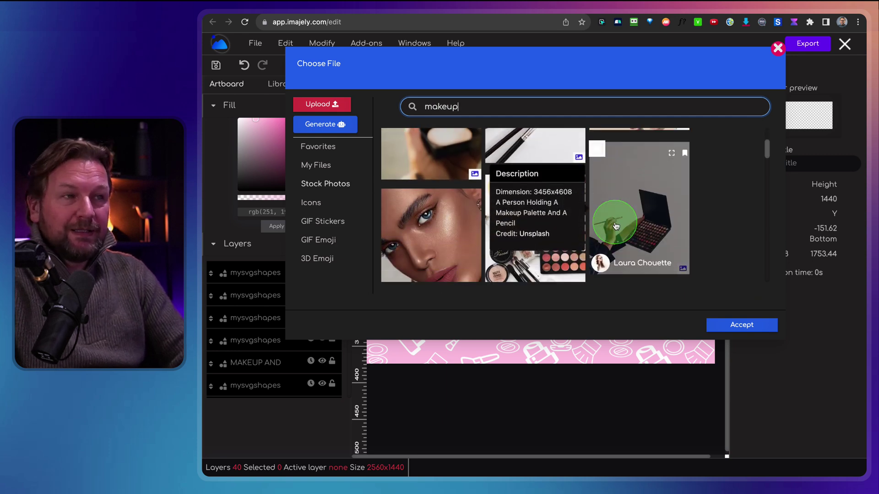
scroll(616, 226, "down", 5)
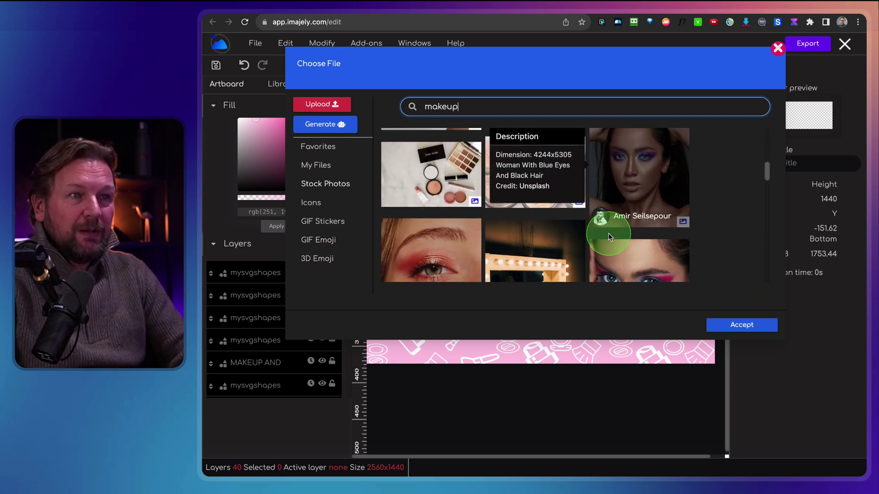
scroll(609, 235, "down", 3)
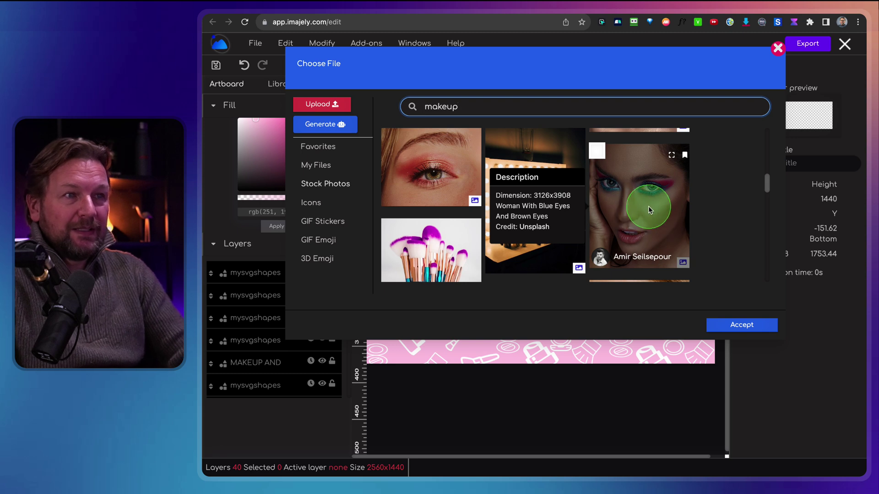
scroll(641, 211, "down", 1)
left_click(389, 173)
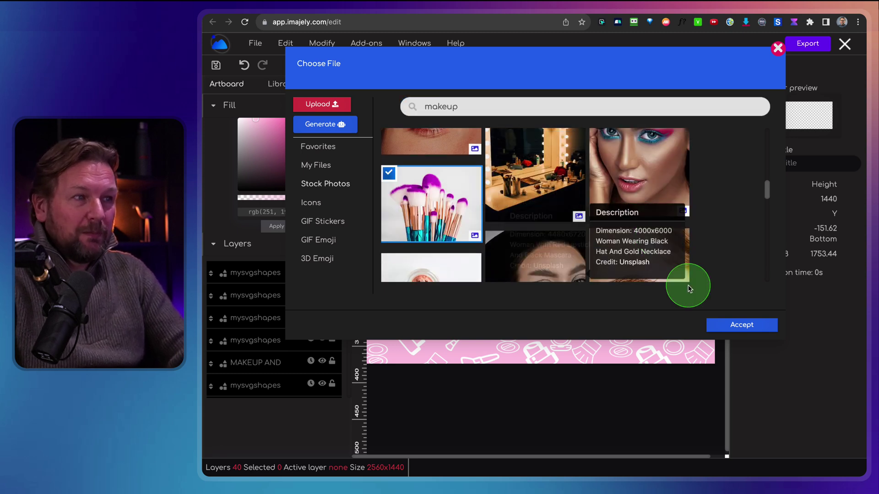
left_click(727, 324)
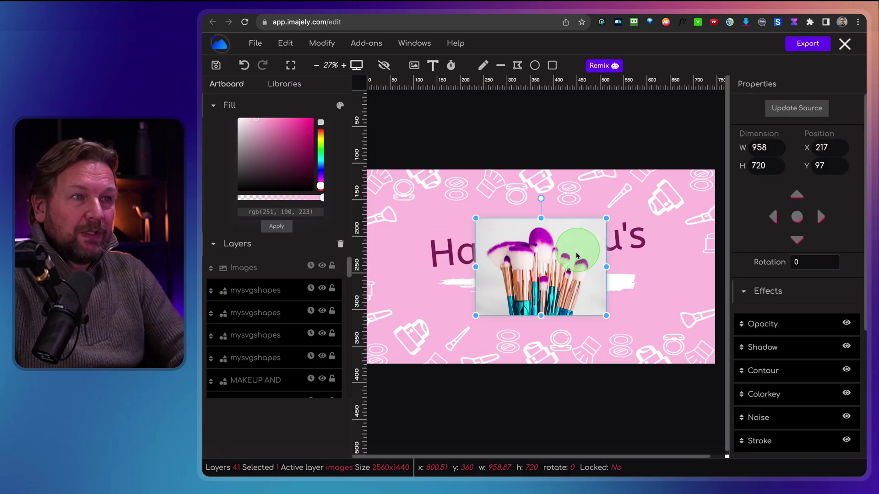
Shrink the brushes photo to 554x418 and place it at the cover's lower right.
mouse_move(557, 270)
left_mouse_down()
mouse_move(522, 264)
mouse_move(569, 306)
mouse_move(648, 305)
left_mouse_up()
left_click(698, 255)
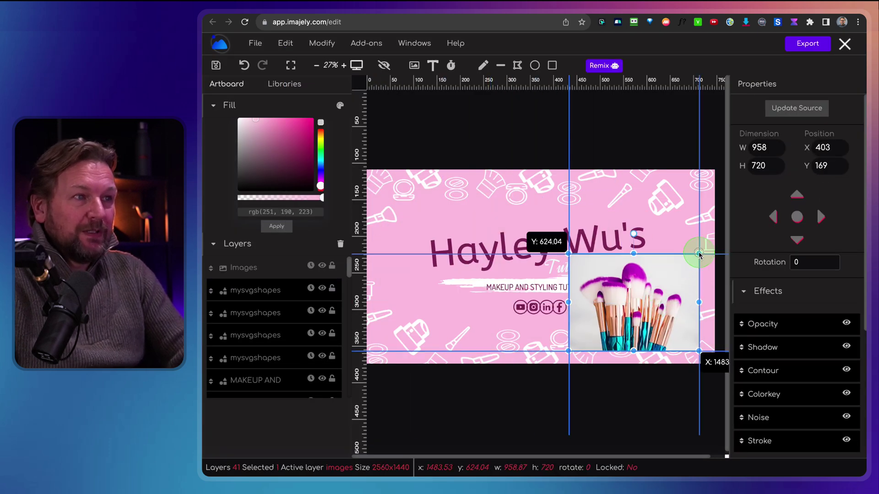
mouse_move(698, 254)
left_mouse_down()
mouse_move(630, 284)
mouse_move(647, 290)
left_mouse_up()
mouse_move(609, 321)
left_mouse_down()
mouse_move(664, 315)
mouse_move(657, 318)
left_mouse_up()
left_click(655, 151)
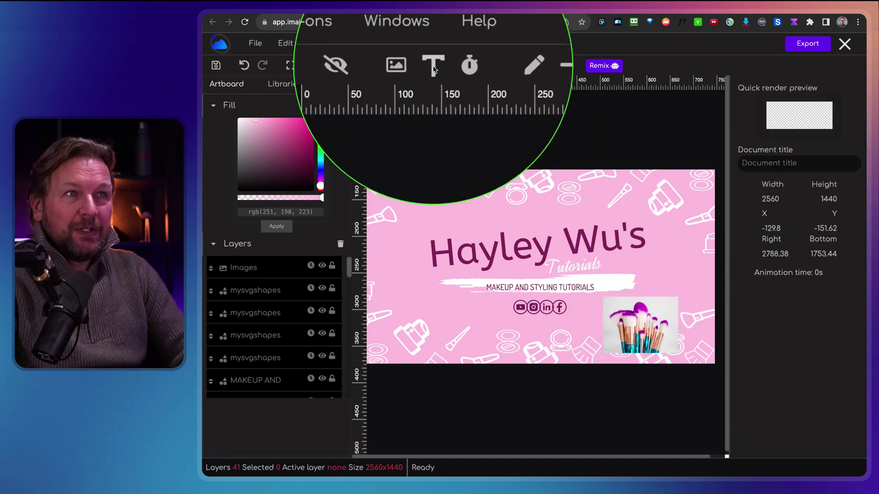
Add a 00:00:00 timer element and enlarge it across the banner.
left_click(451, 65)
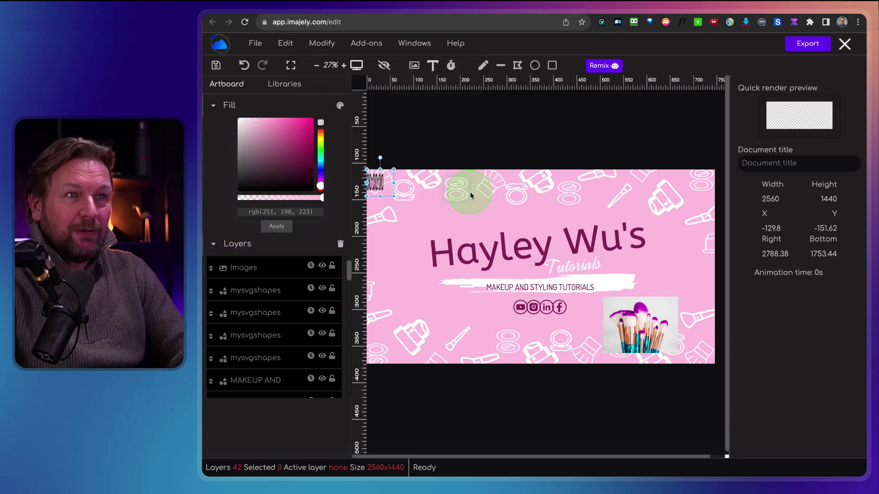
left_click_drag(393, 197, 512, 229)
left_click_drag(486, 196, 573, 198)
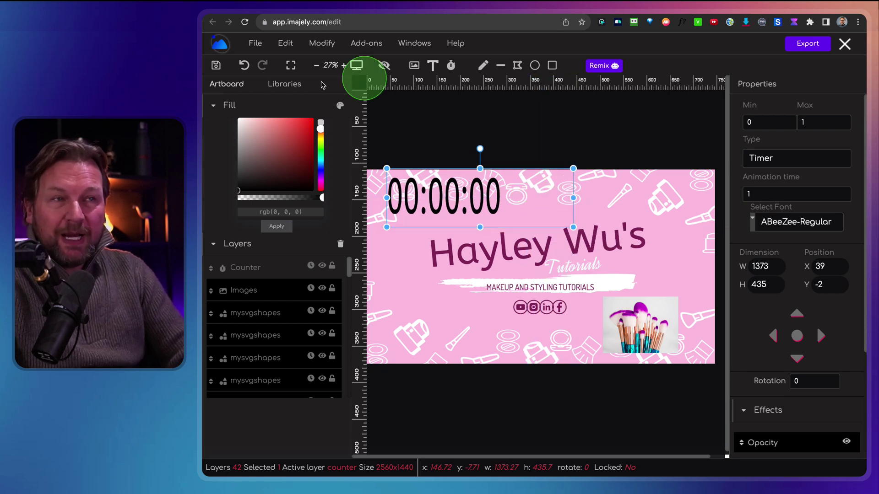
Save the project, check Export settings (MP4 Video) without exporting, then delete the timer.
left_click(216, 65)
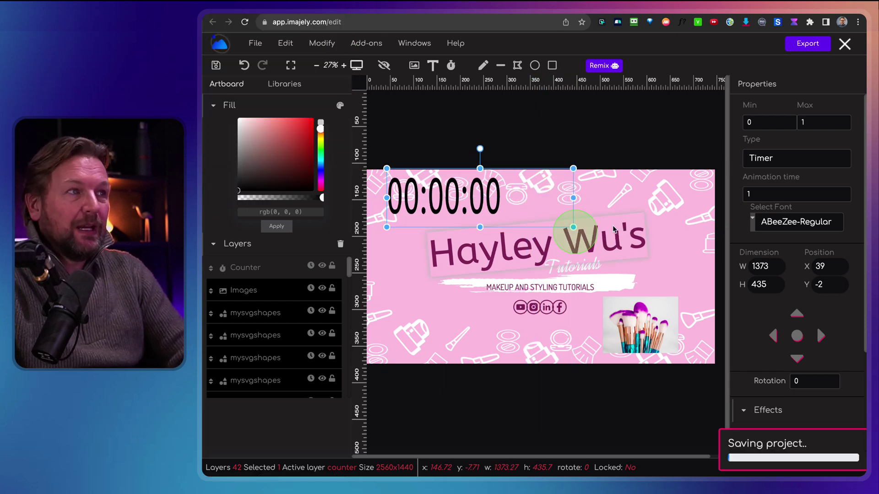
left_click(805, 44)
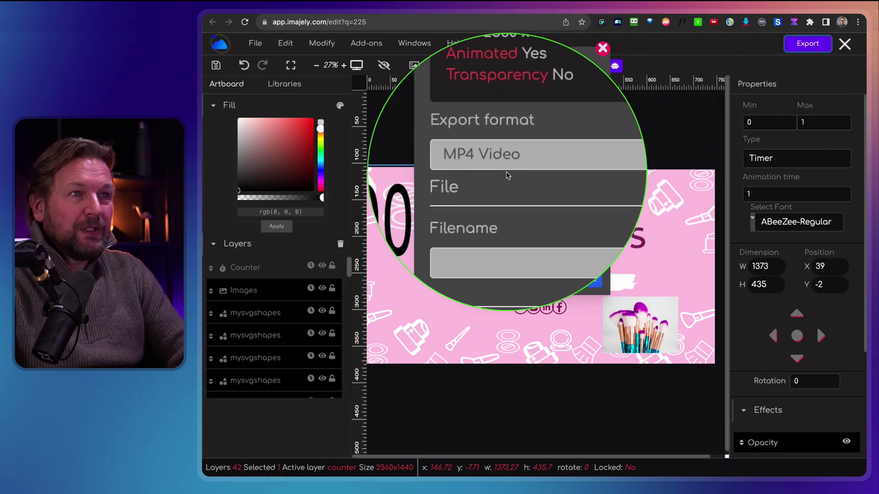
left_click(505, 164)
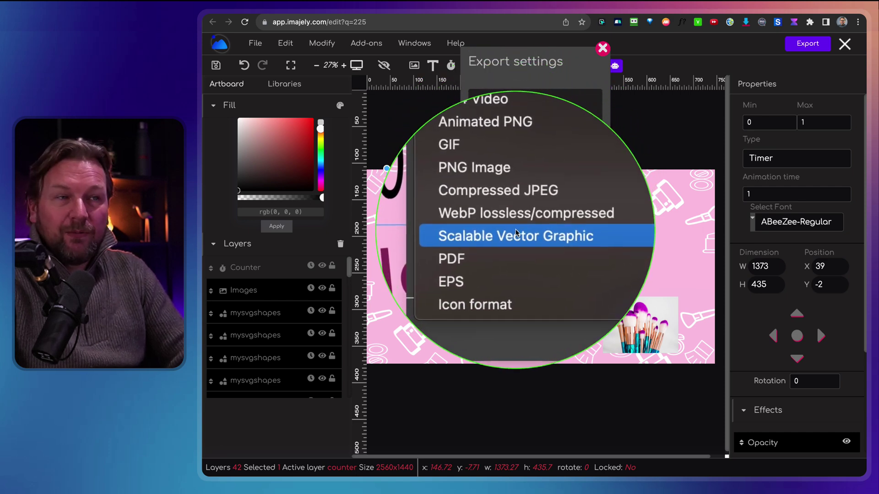
left_click(661, 145)
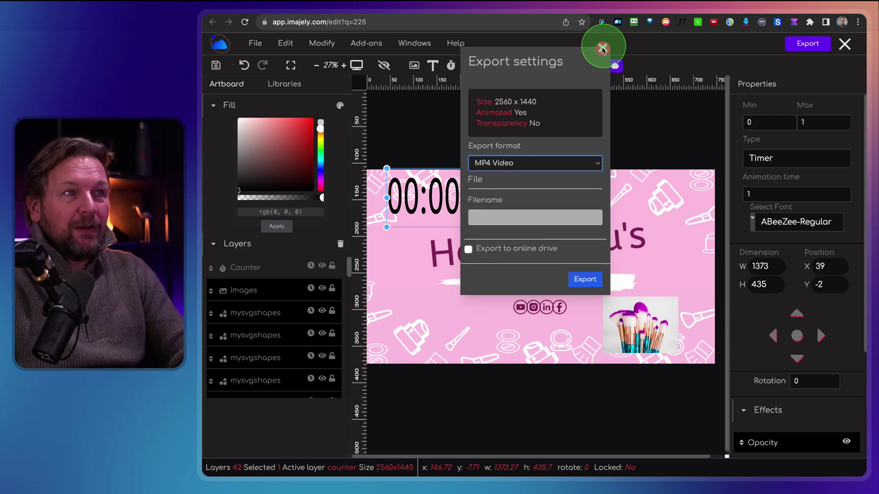
left_click(602, 48)
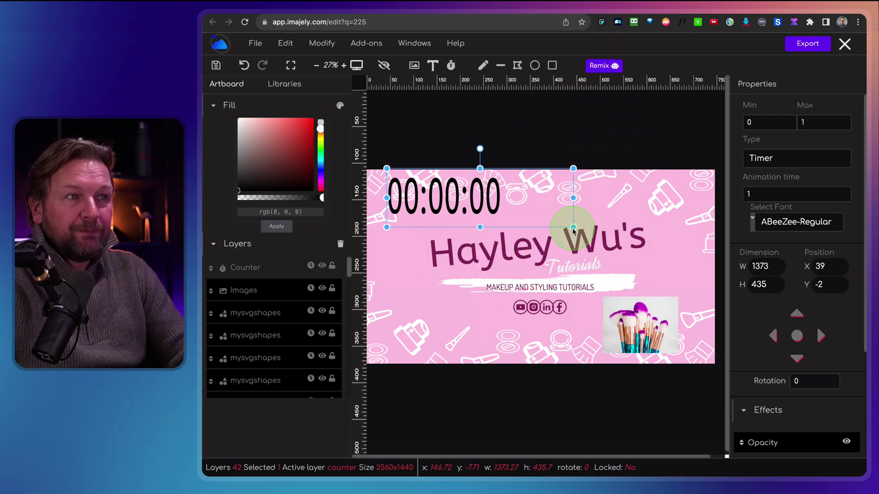
left_click_drag(573, 227, 587, 223)
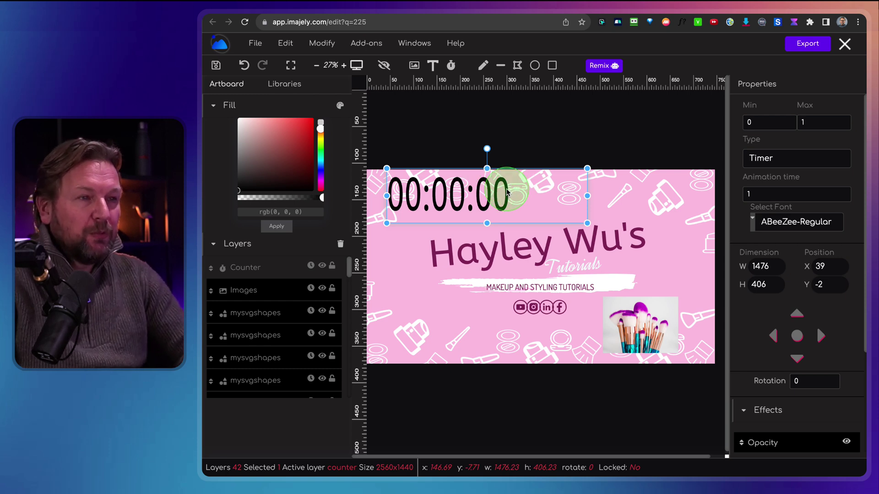
key("Delete")
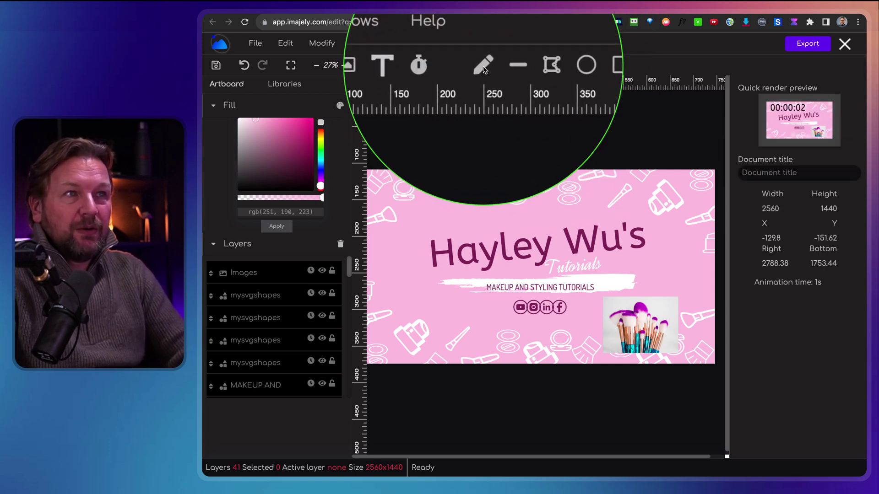
Draw a freehand scribble, fill it green, move it, then delete it.
left_click(483, 65)
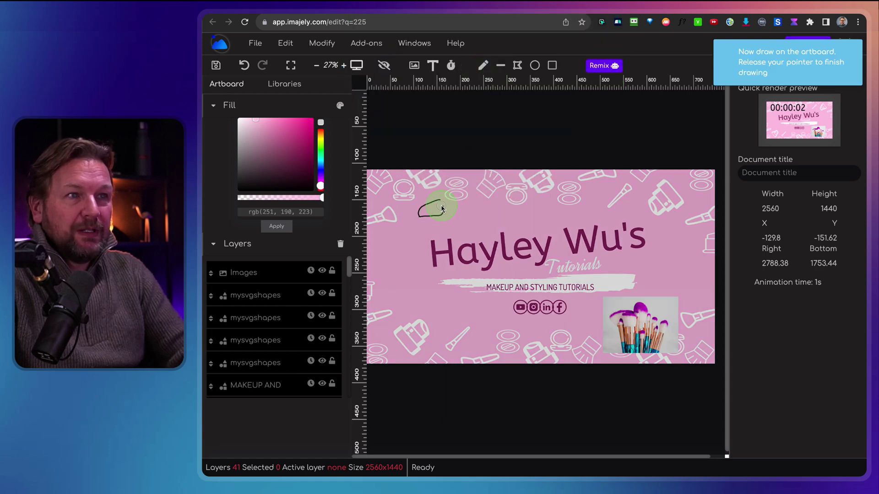
mouse_move(447, 203)
left_mouse_down()
mouse_move(552, 194)
mouse_move(448, 207)
mouse_move(450, 133)
mouse_move(459, 186)
mouse_move(474, 191)
left_mouse_up()
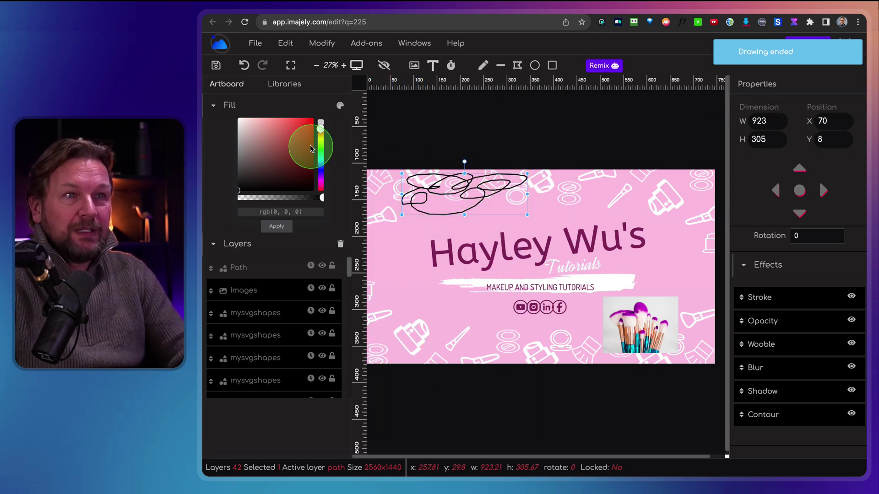
left_click(321, 158)
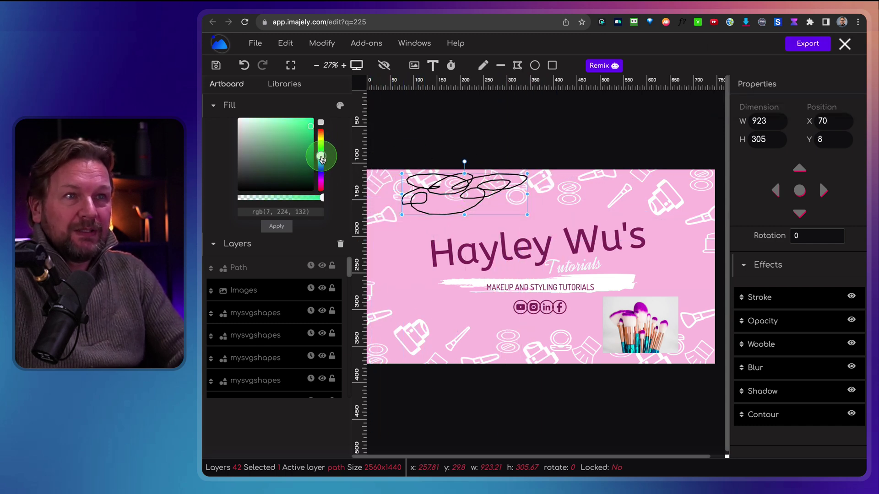
left_click(276, 226)
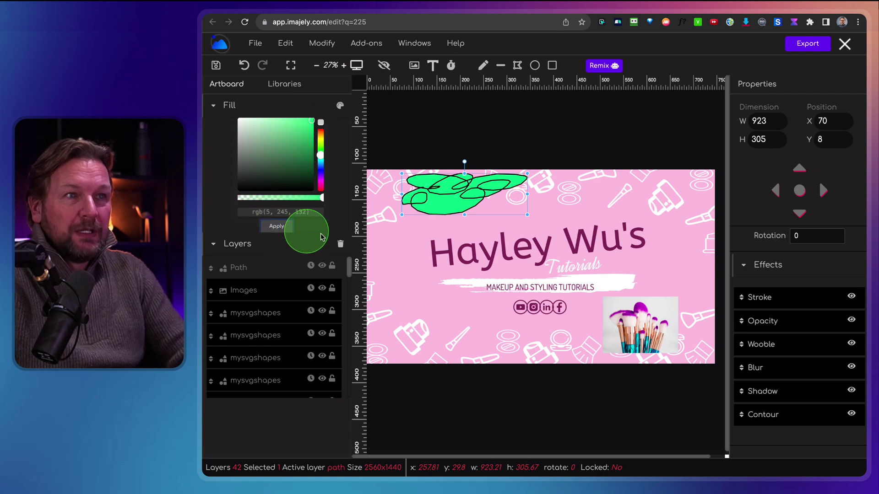
mouse_move(468, 188)
left_mouse_down()
mouse_move(496, 196)
mouse_move(487, 210)
left_mouse_up()
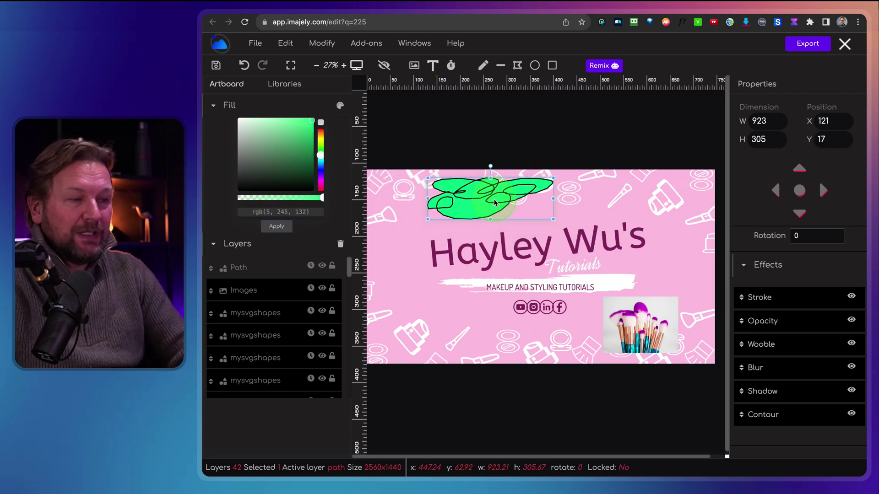
key("Delete")
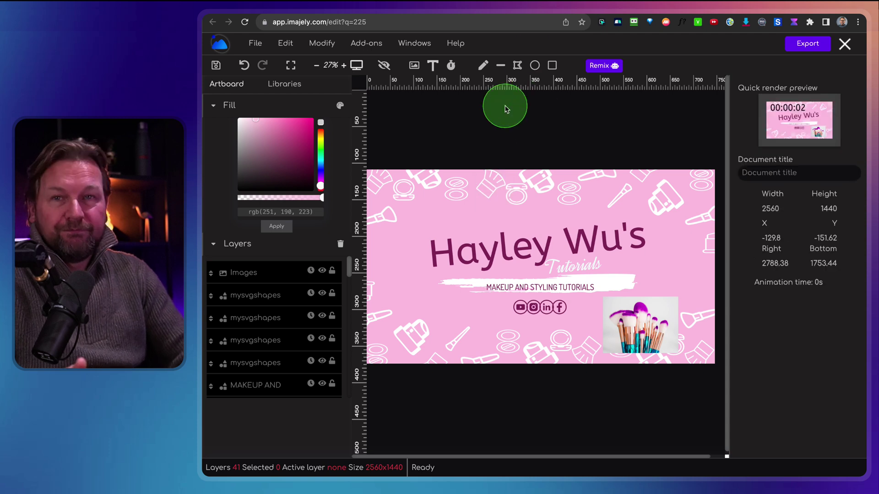
Draw two horizontal lines and move one down beneath the title.
left_click(501, 66)
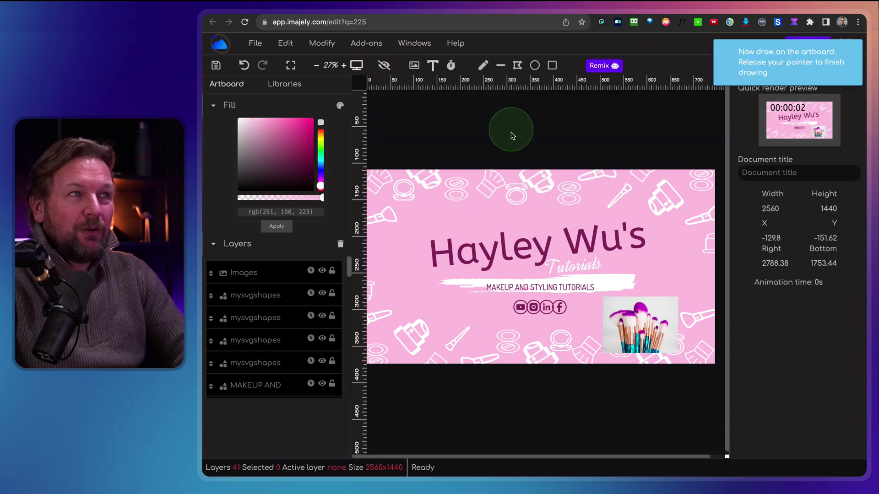
left_click_drag(676, 197, 676, 198)
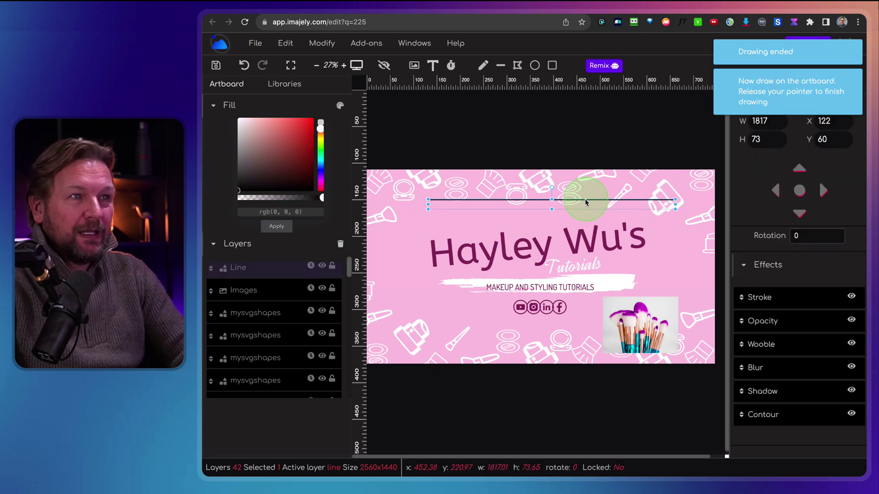
left_click(549, 205)
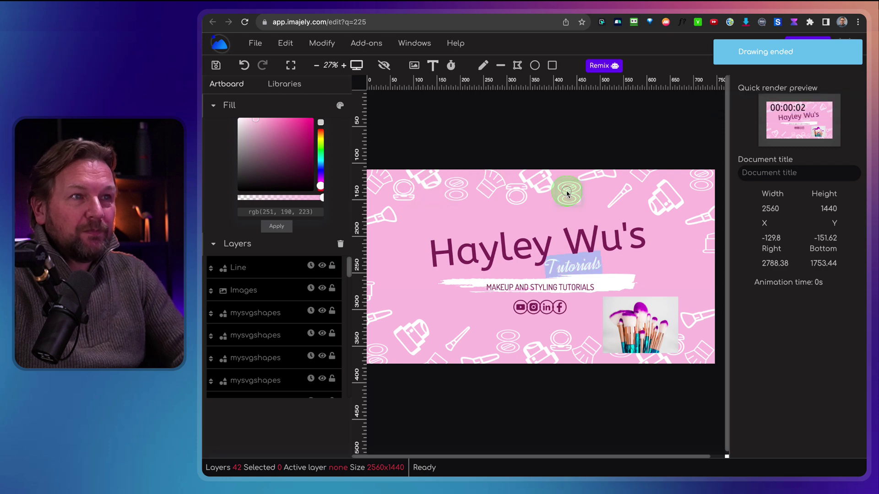
left_click(495, 74)
left_click_drag(436, 193, 631, 191)
left_click_drag(555, 191, 556, 271)
left_click(483, 188)
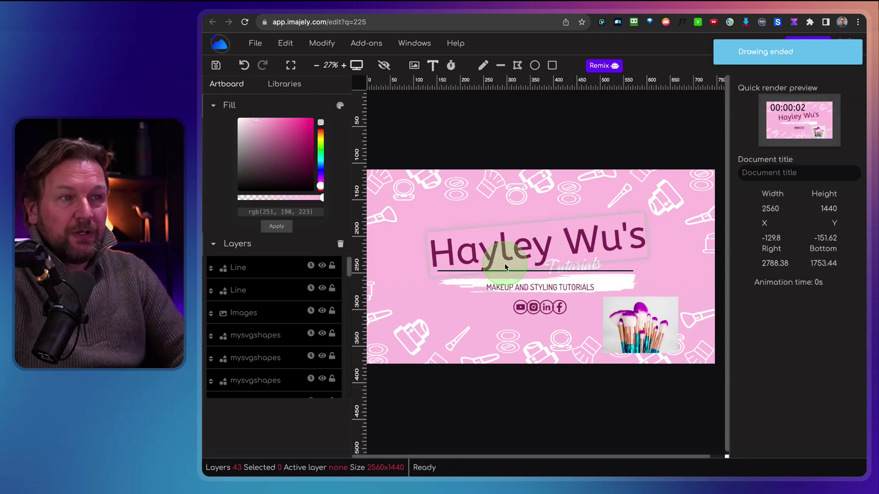
Try recolouring the line under the title purple with the Fill picker.
left_click(496, 272)
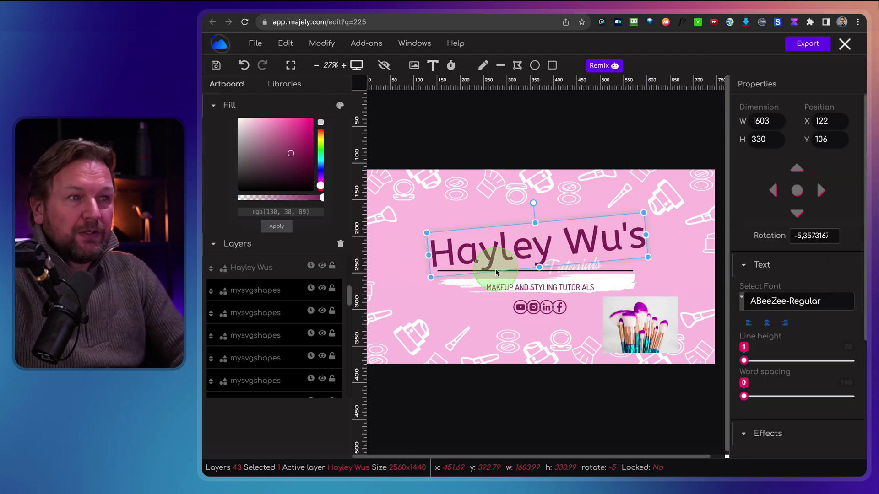
left_click(585, 272)
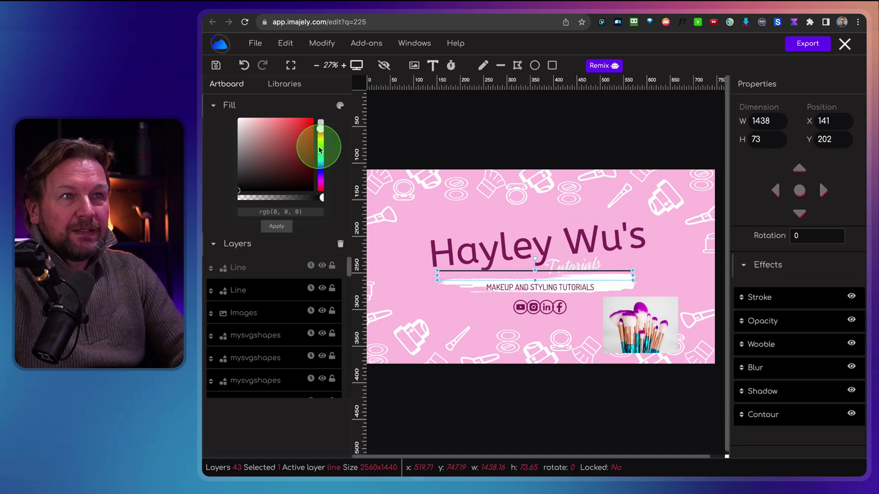
left_click(321, 152)
left_click_drag(324, 147, 324, 179)
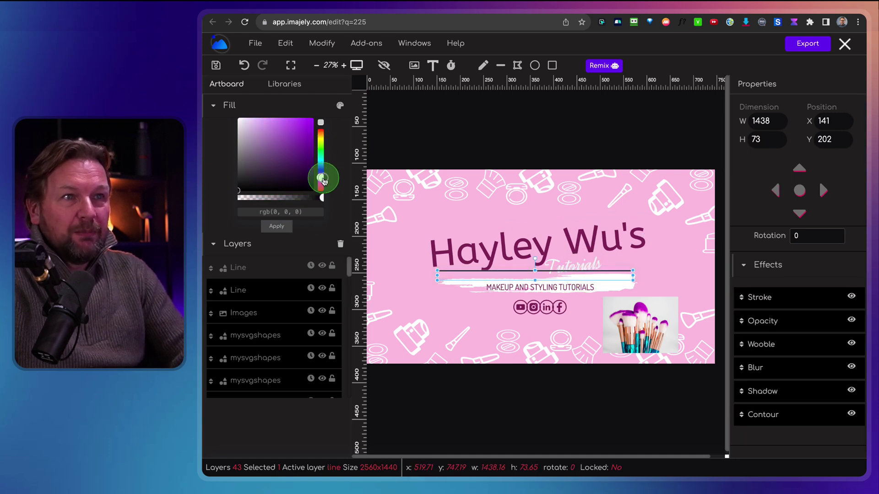
left_click(275, 229)
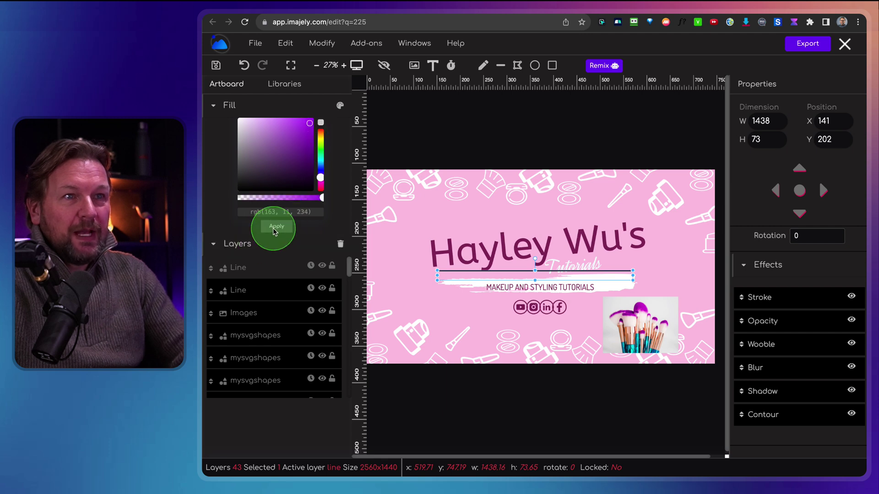
left_click(537, 206)
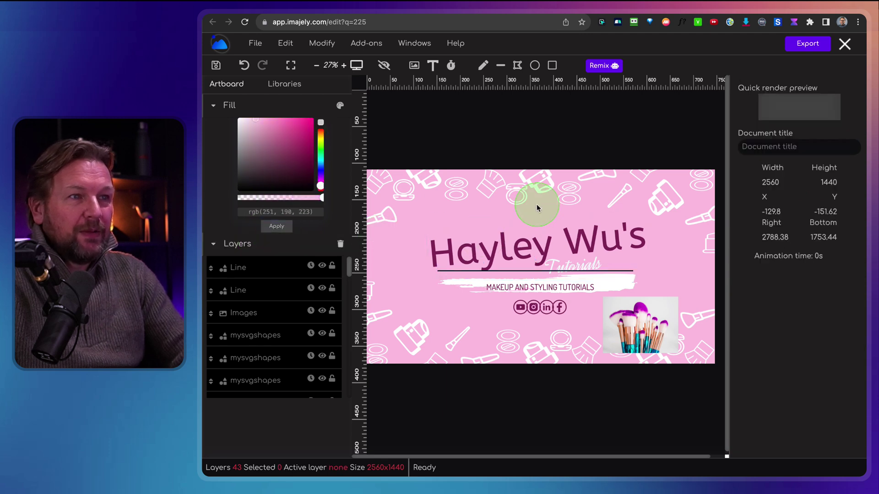
Try recolouring the line bright yellow rgb(255, 255, 0) and apply it.
left_click(499, 270)
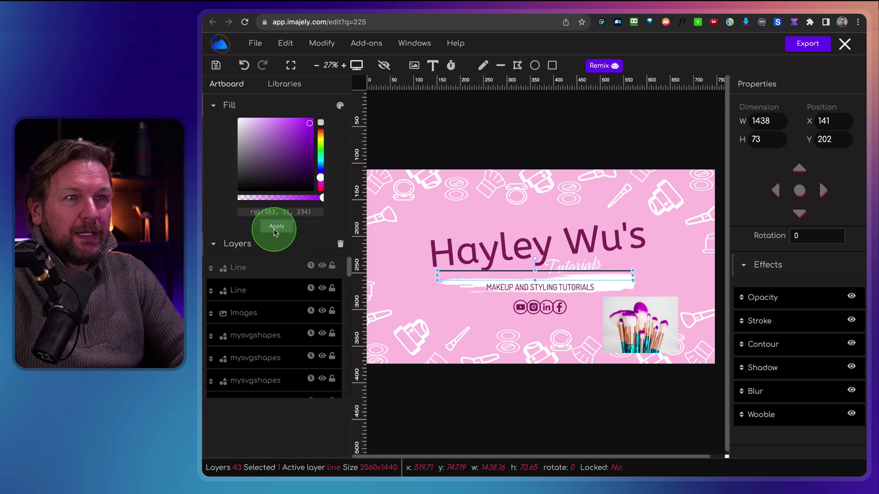
left_click(527, 244)
left_click(532, 272)
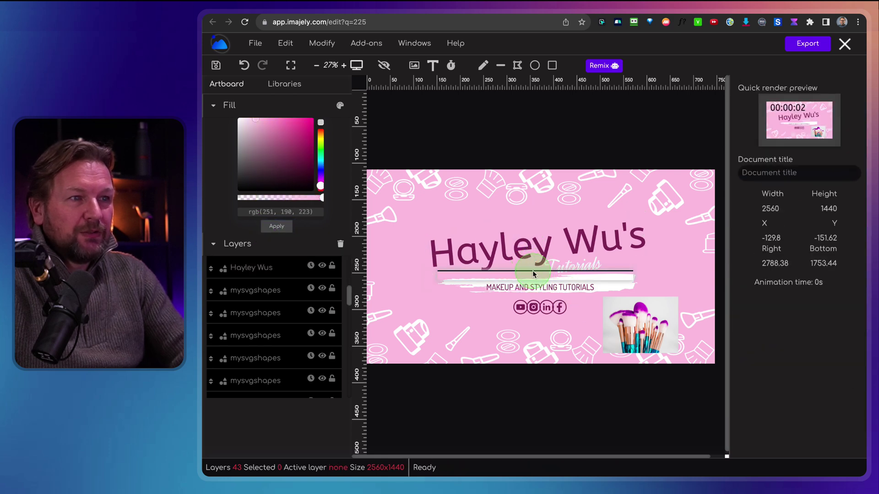
left_click(515, 271)
left_click(322, 141)
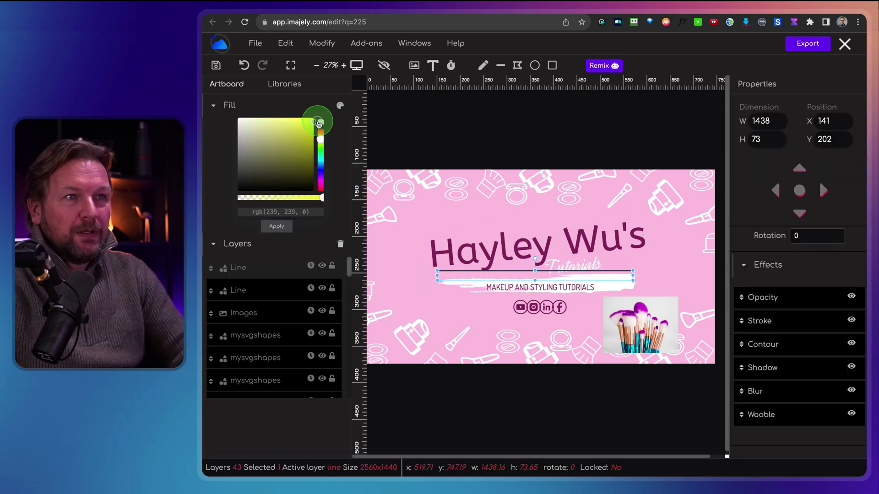
left_click(318, 122)
left_click(280, 228)
left_click(535, 272)
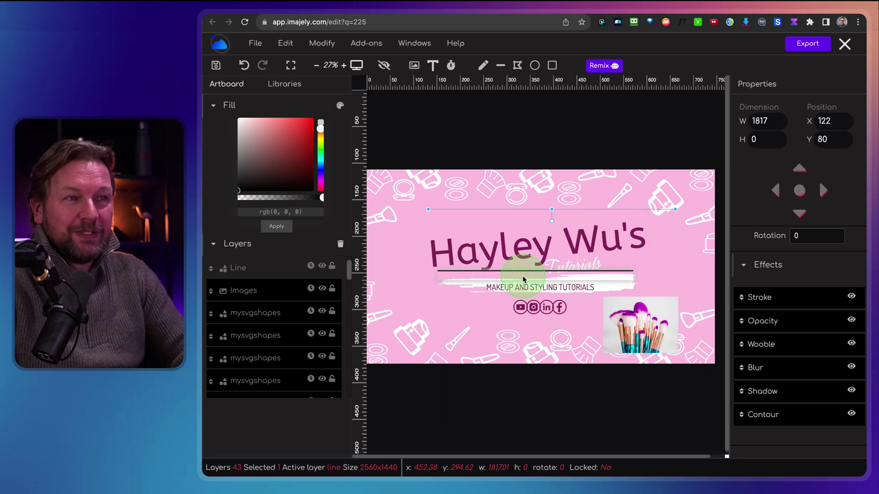
Move the brush photo to the top-left and place its Images layer below a shapes layer.
left_click(609, 305)
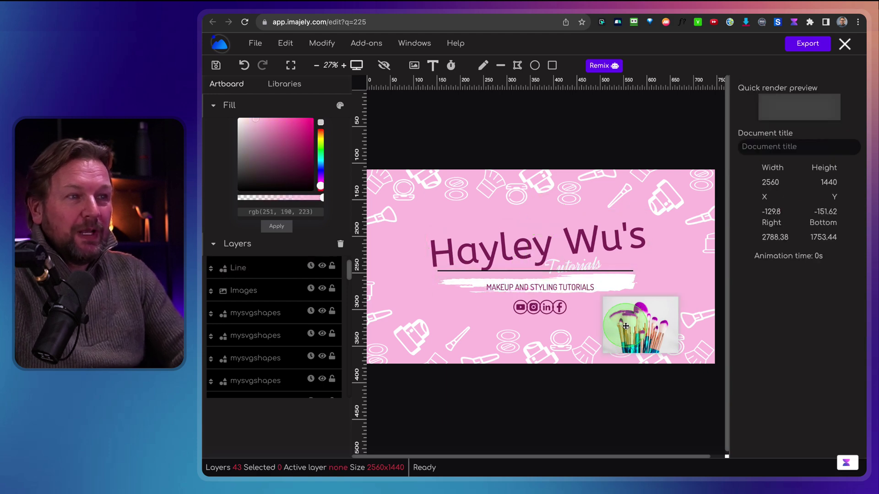
mouse_move(629, 327)
left_mouse_down()
mouse_move(532, 240)
mouse_move(543, 254)
mouse_move(429, 243)
mouse_move(439, 251)
left_mouse_up()
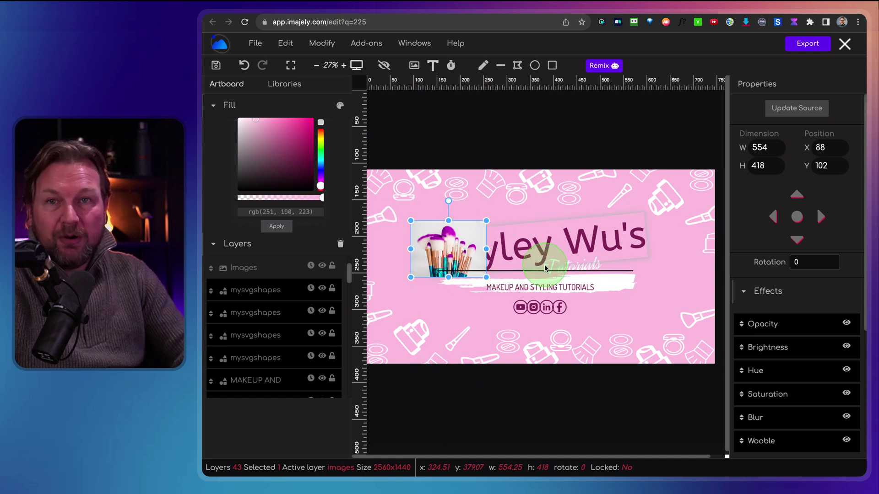
scroll(247, 303, "up", 2)
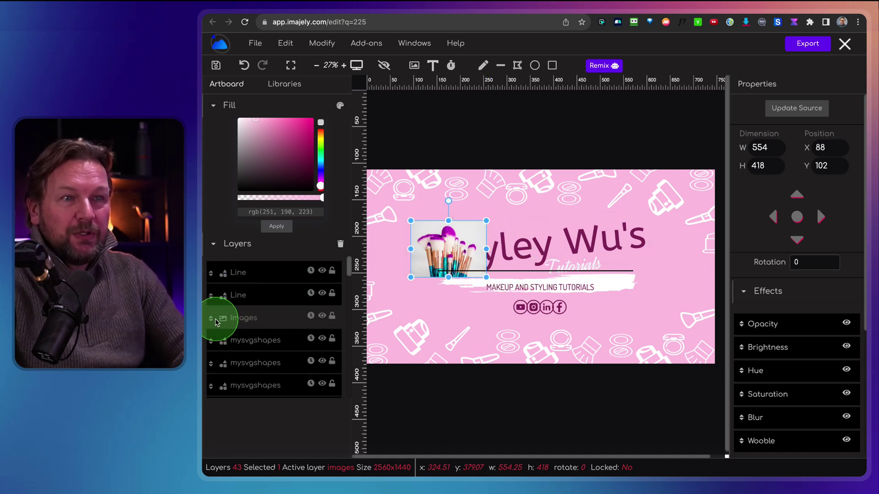
left_click_drag(211, 323, 221, 347)
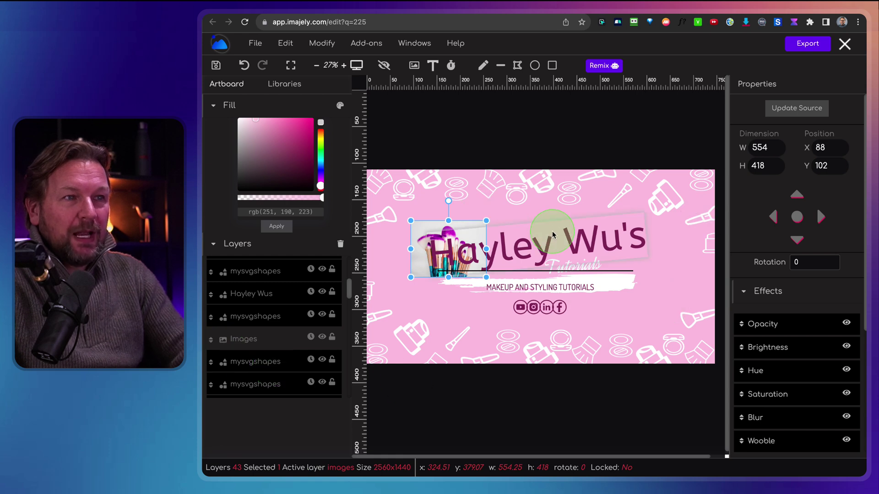
left_click(437, 254)
mouse_move(520, 256)
left_mouse_down()
mouse_move(519, 220)
mouse_move(517, 251)
left_mouse_up()
scroll(262, 338, "up", 5)
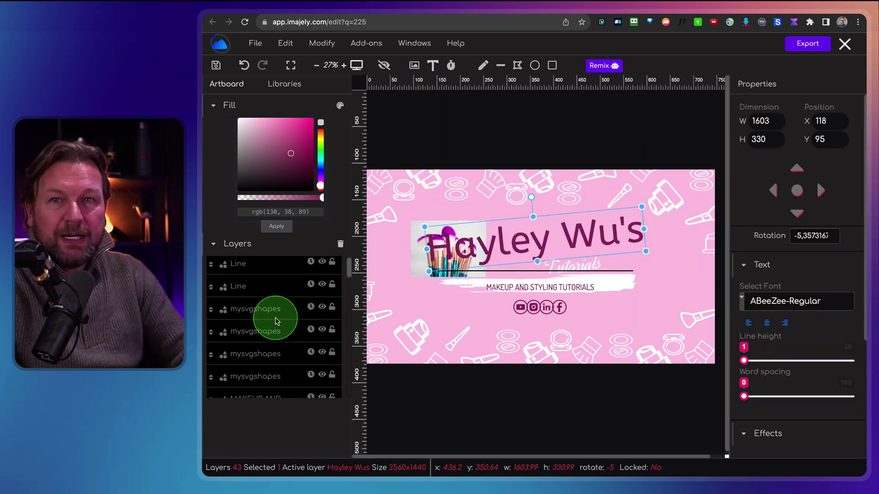
left_click_drag(418, 245, 392, 223)
Lock a mysvgshapes layer and open the Images layer's animation settings.
left_click(332, 287)
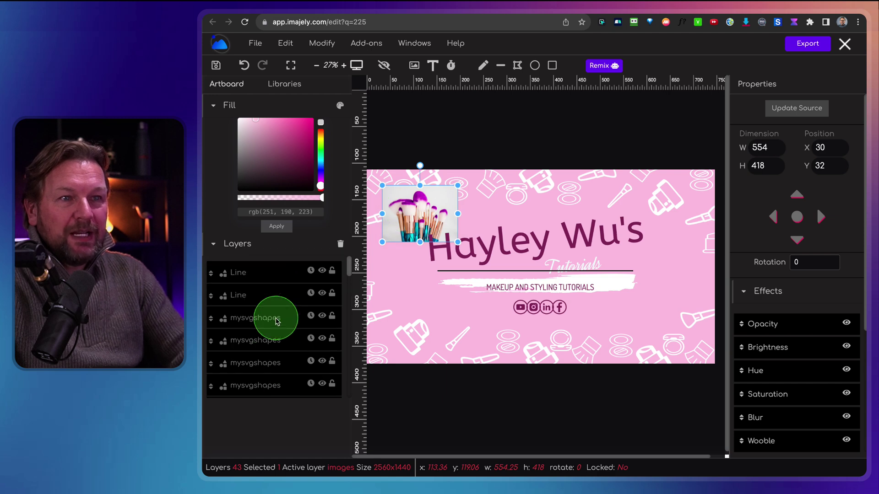
scroll(276, 316, "down", 2)
scroll(275, 321, "up", 2)
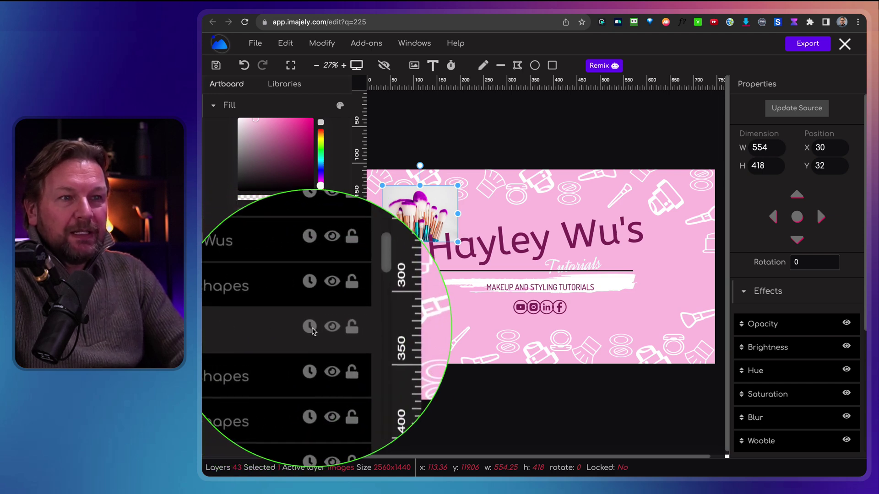
left_click(311, 328)
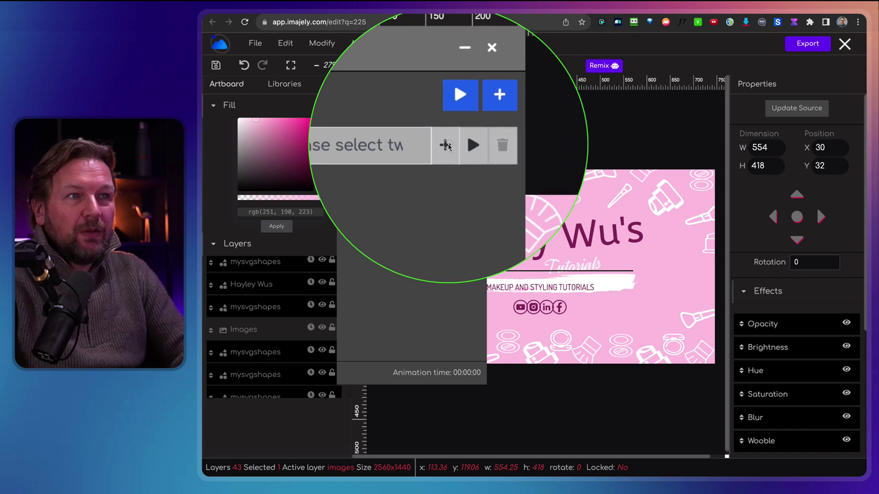
Add a Zooming entrances tween starting at 0 to the brush photo and save it.
left_click(474, 120)
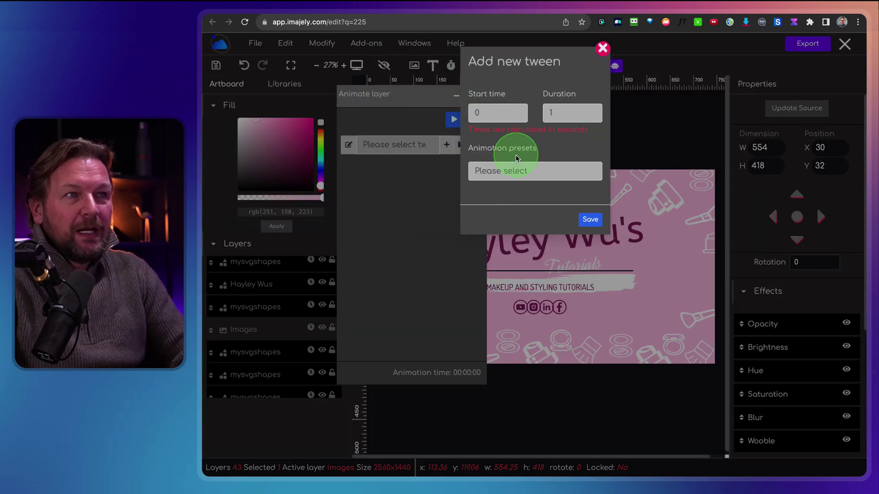
left_click(484, 117)
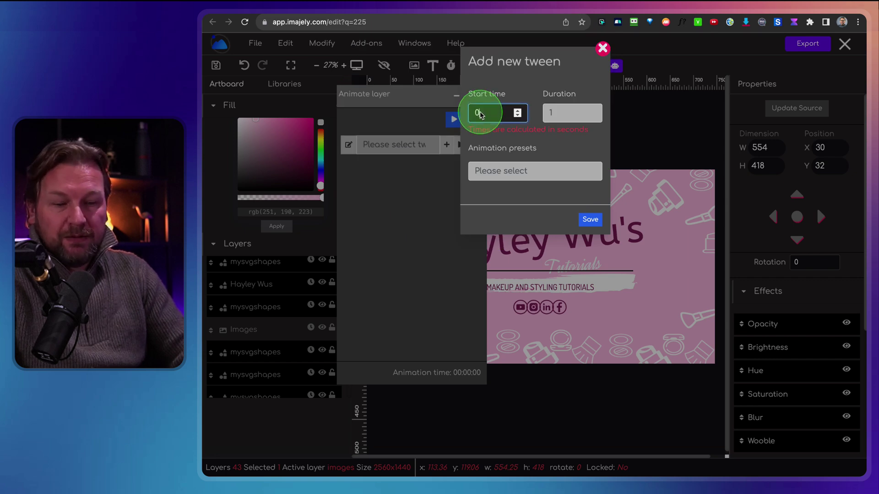
left_click(571, 110)
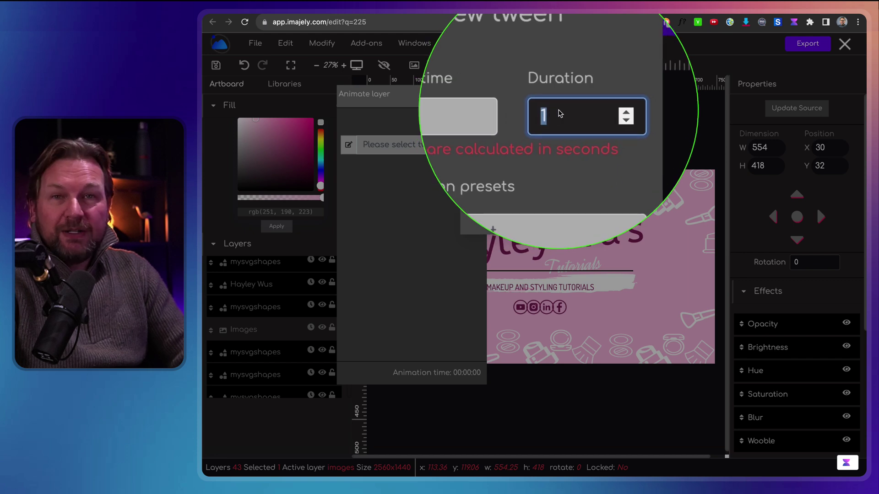
left_click(513, 171)
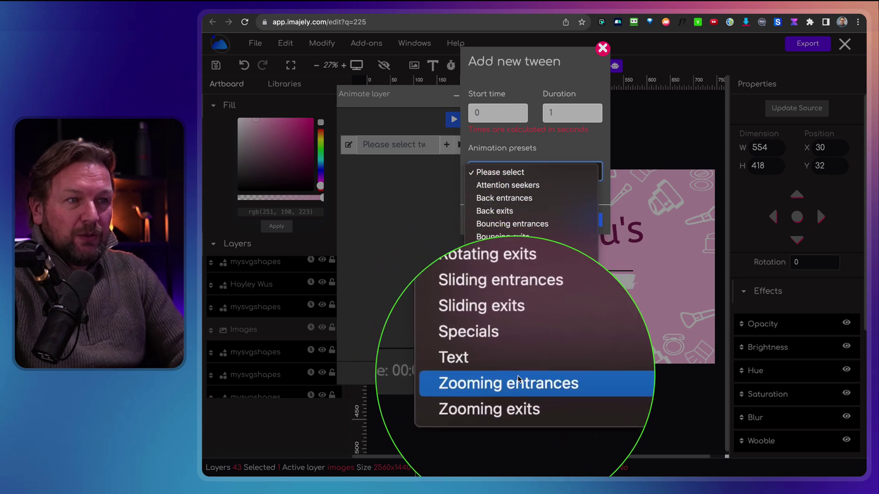
left_click(522, 380)
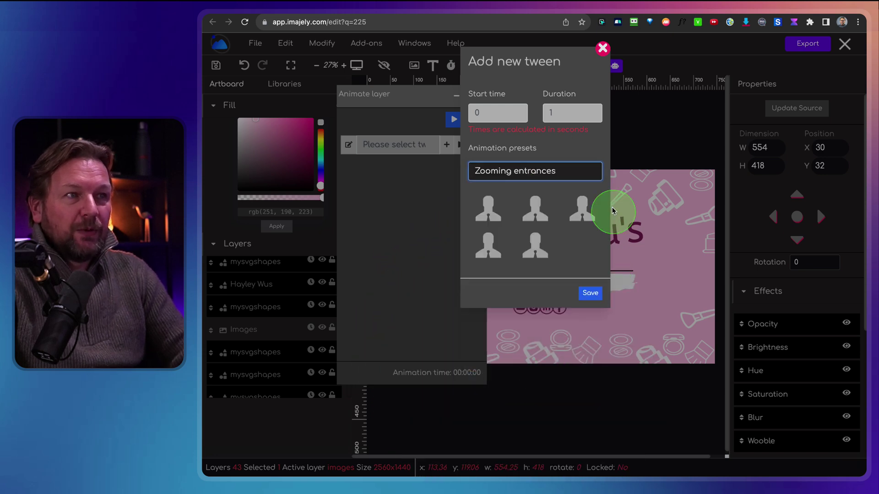
left_click(590, 293)
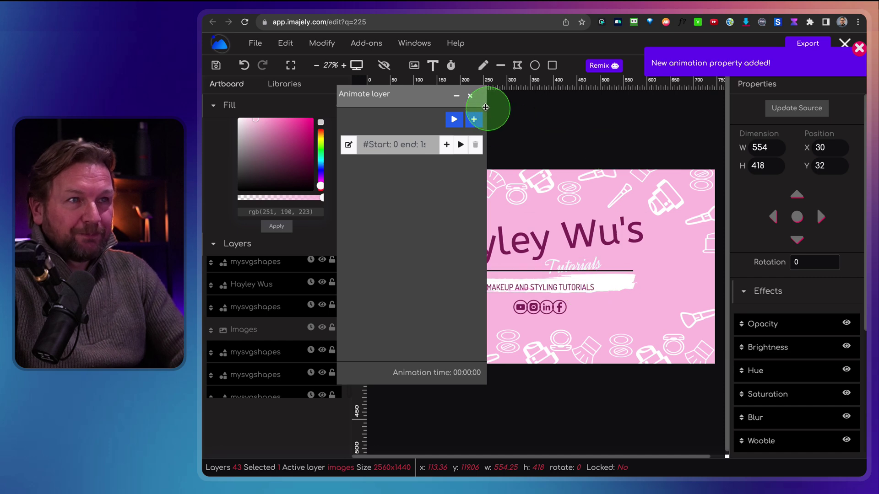
Preview the photo's animation a few times, then close the Animate layer panel.
left_click_drag(426, 100, 311, 135)
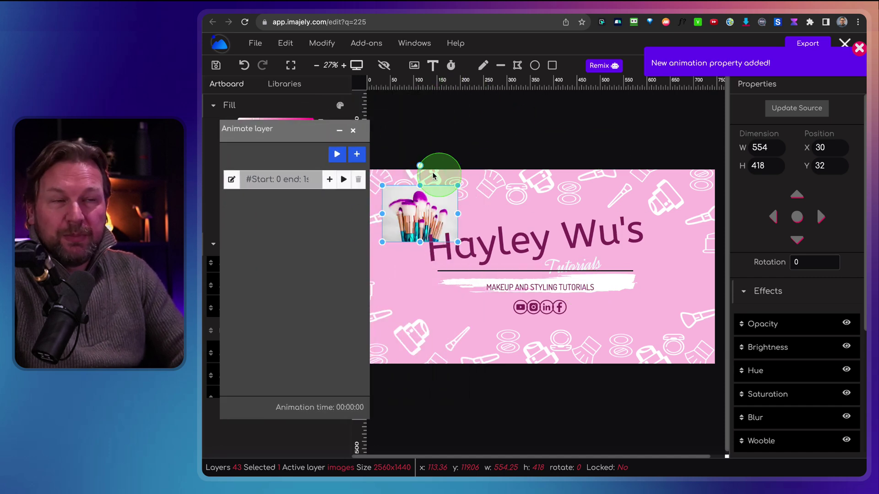
left_click(337, 155)
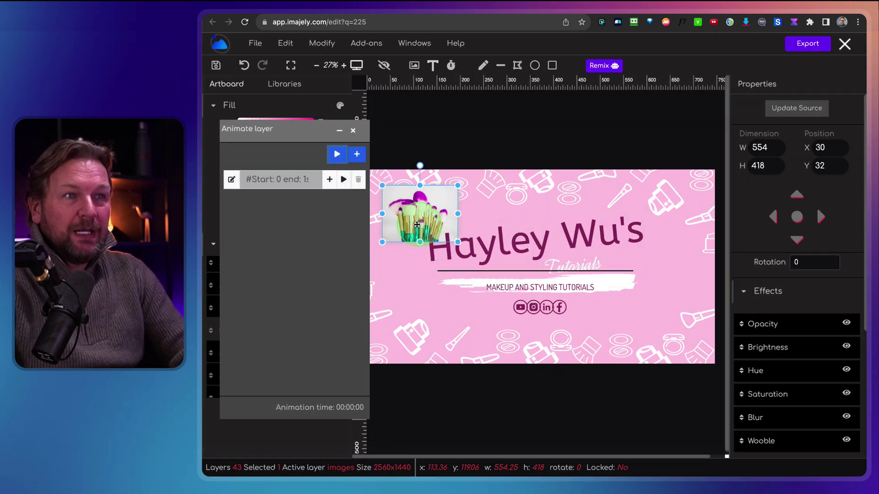
left_click(344, 161)
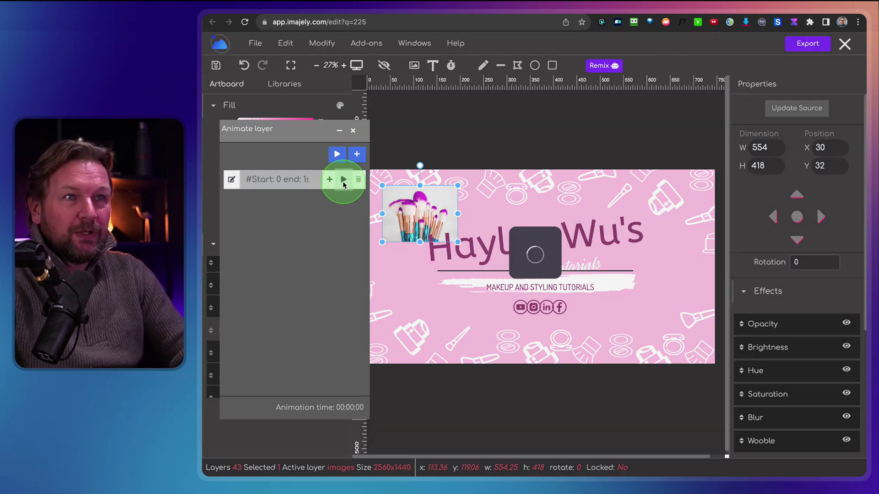
left_click(409, 228)
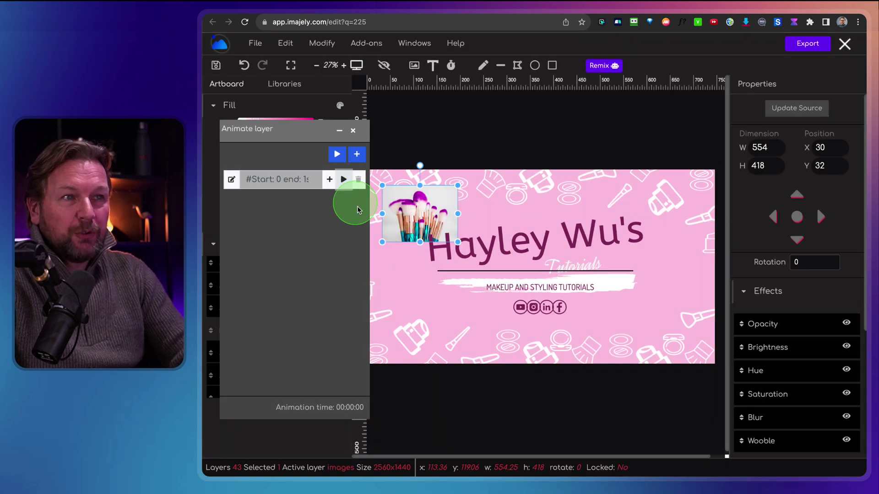
left_click(338, 155)
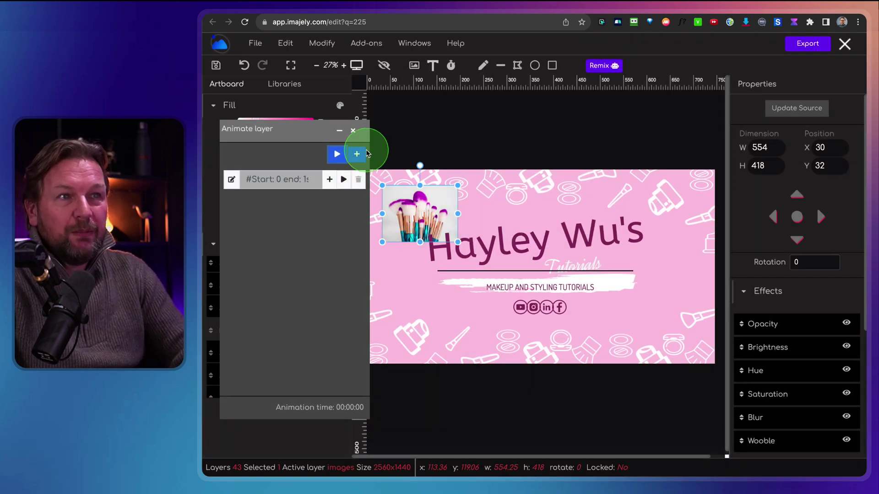
left_click(352, 132)
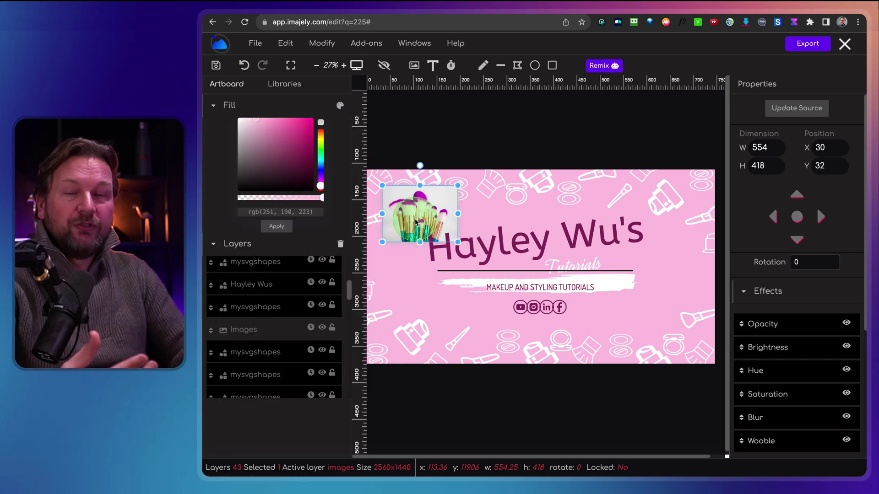
Move the brush photo up and draw a small black triangle at the banner's right edge.
scroll(307, 303, "up", 3)
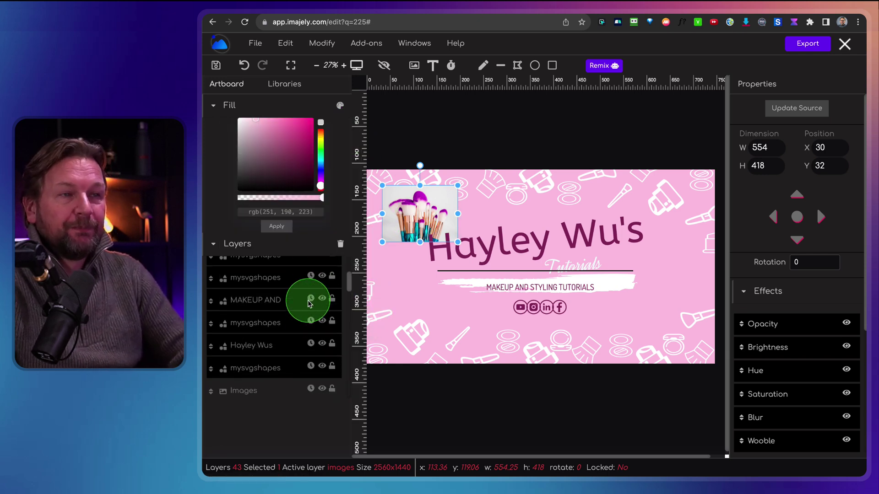
mouse_move(421, 209)
left_mouse_down()
mouse_move(435, 209)
mouse_move(421, 197)
left_mouse_up()
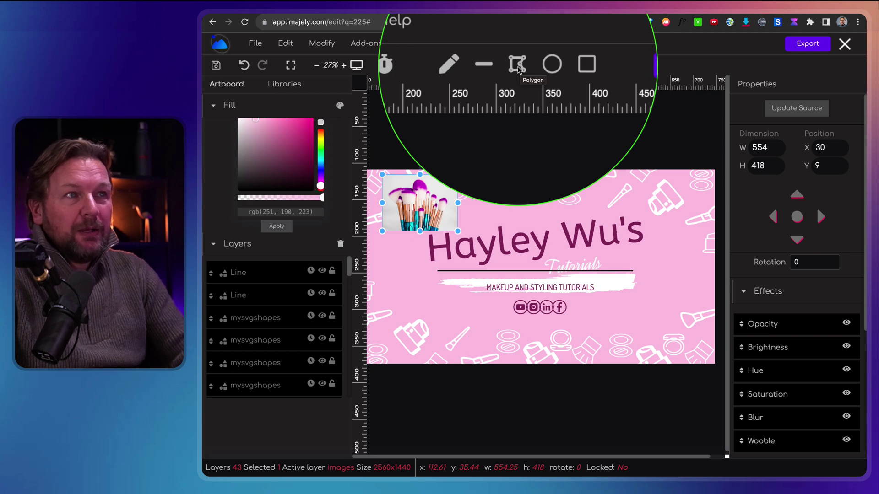
left_click(517, 66)
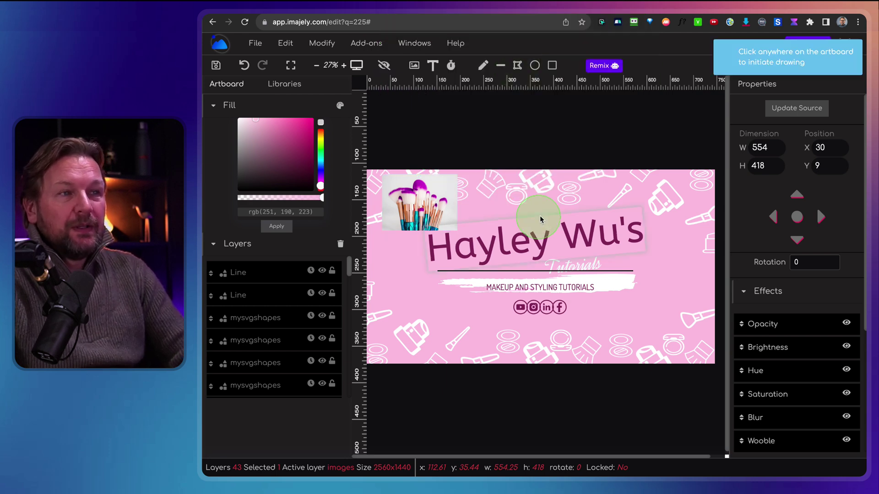
left_click(518, 66)
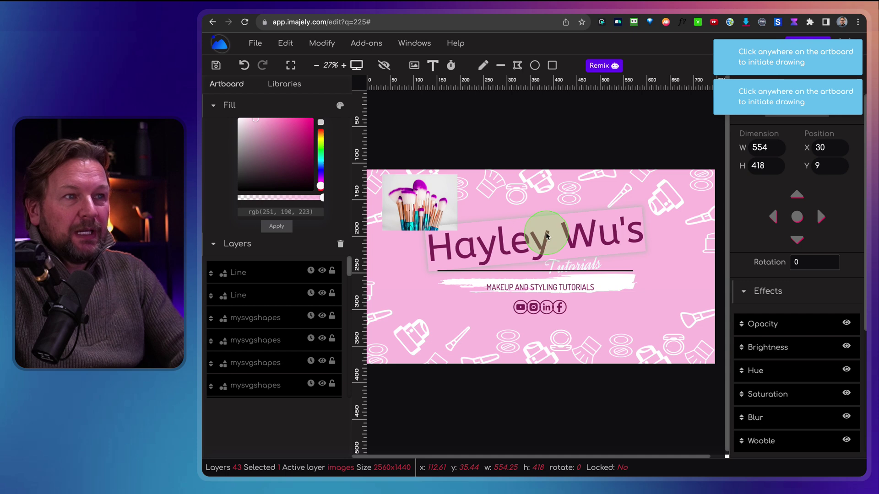
left_click(677, 272)
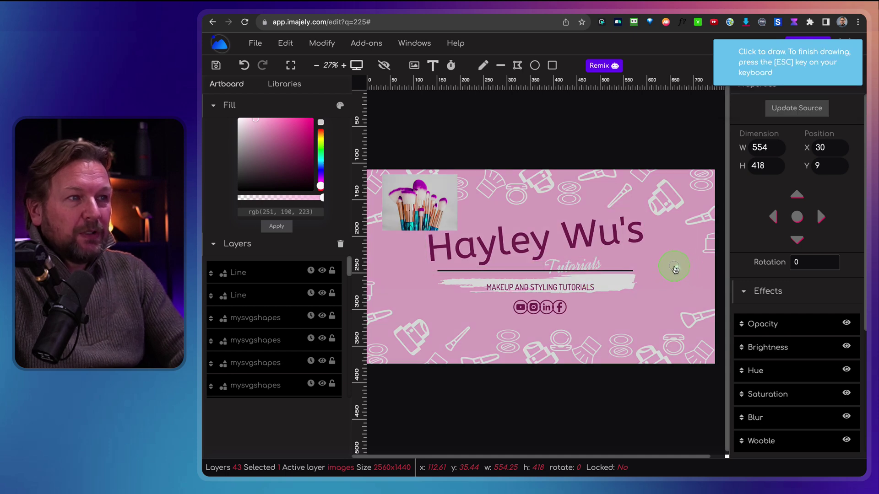
left_click(688, 284)
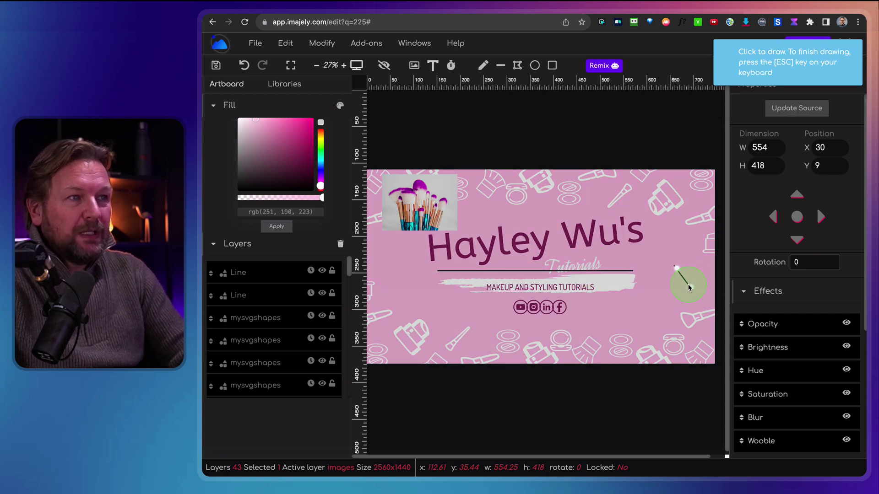
left_click(665, 290)
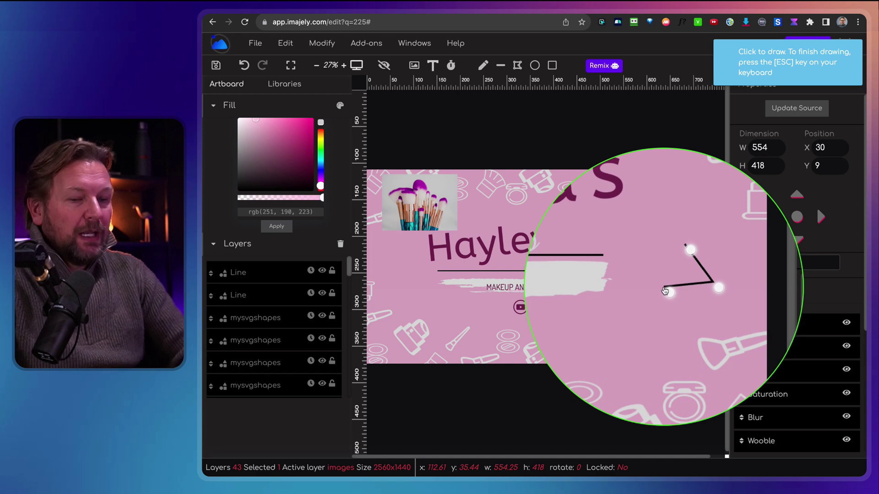
key("Escape")
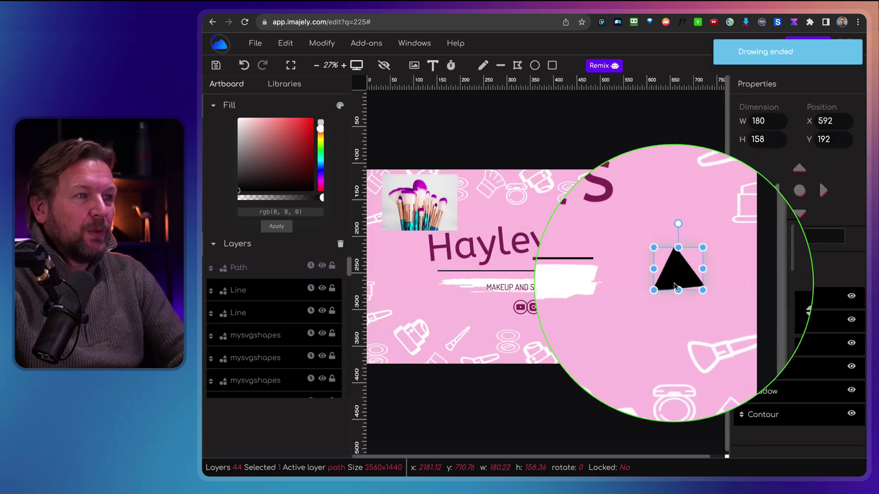
left_click(682, 290)
left_click(681, 280)
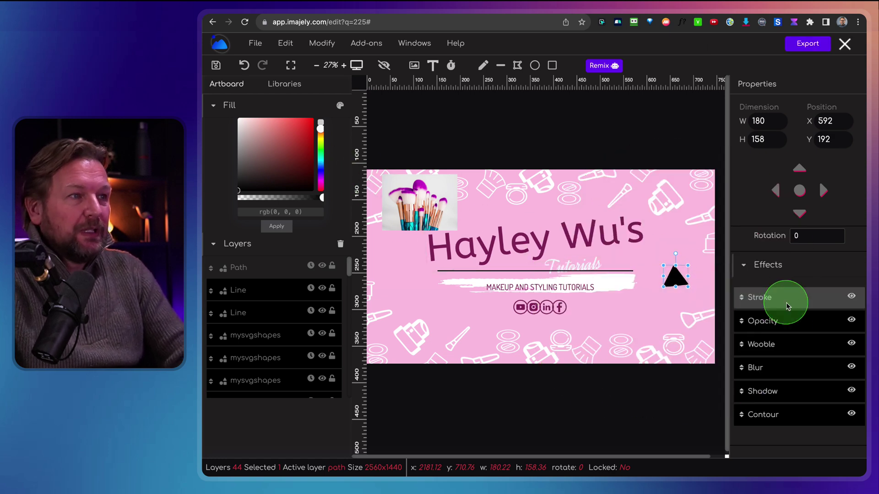
Give the triangle a near-white stroke colour.
left_click(743, 298)
left_click(756, 336)
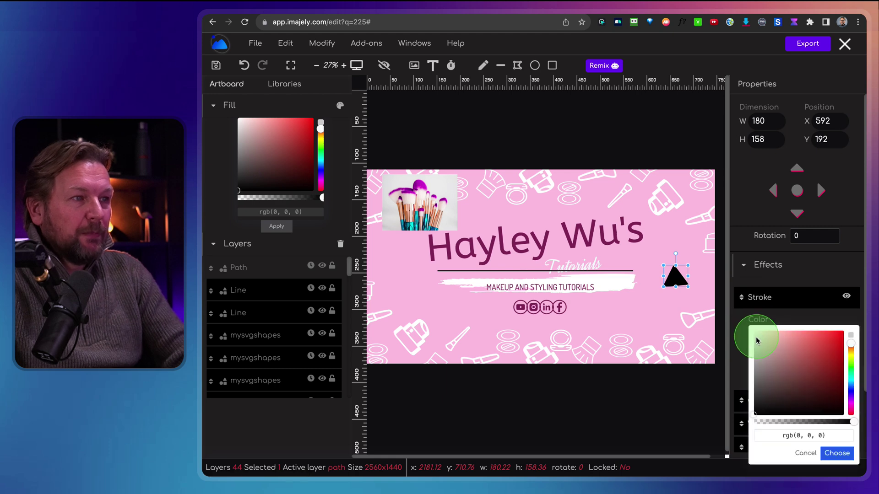
left_click(757, 333)
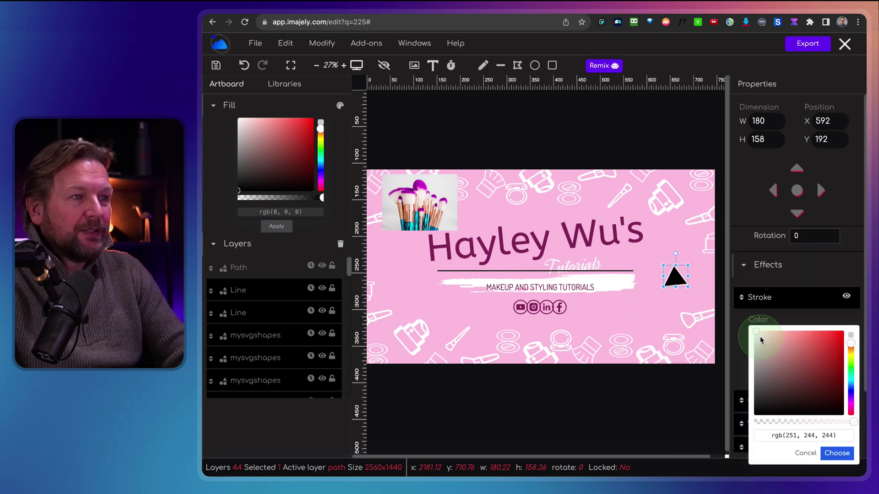
left_click(838, 460)
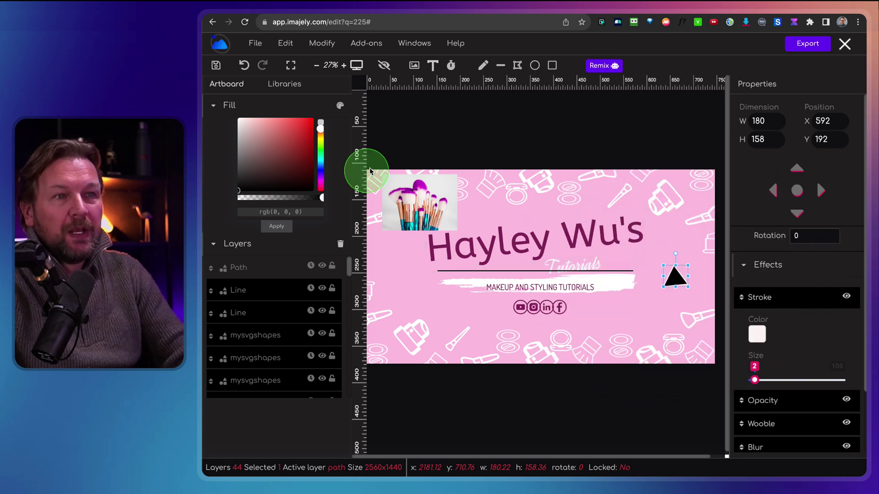
Make the triangle's fill fully transparent and move it slightly higher.
left_click_drag(321, 197, 243, 204)
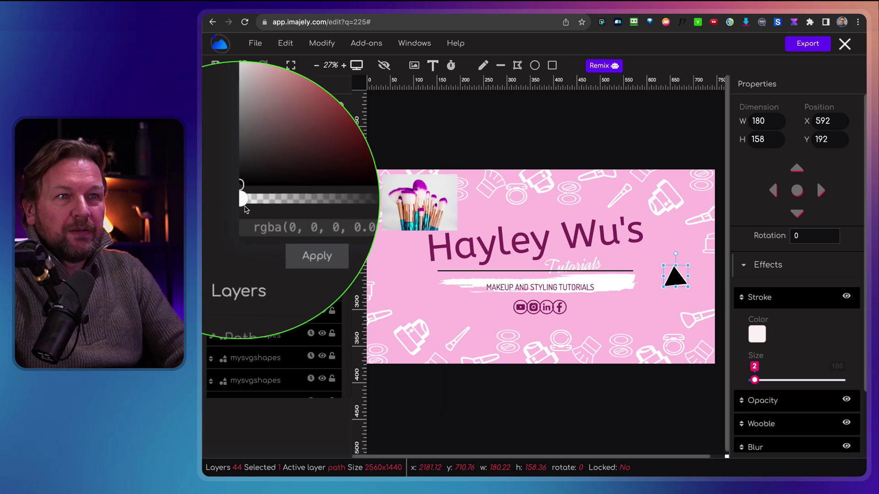
left_click(271, 226)
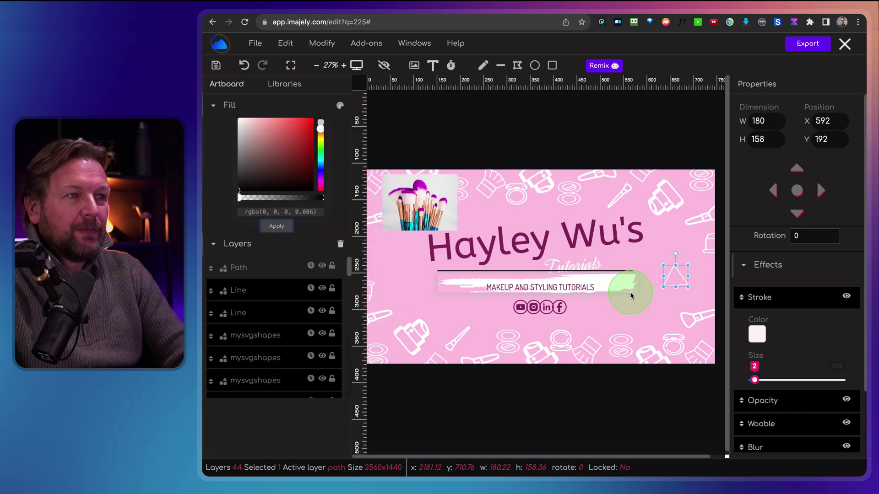
left_click(623, 291)
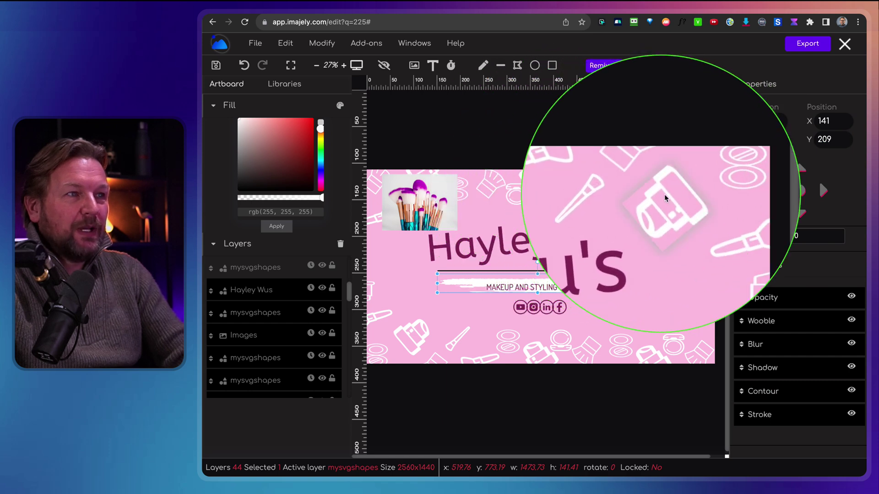
mouse_move(678, 277)
left_mouse_down()
mouse_move(673, 259)
mouse_move(680, 264)
left_mouse_up()
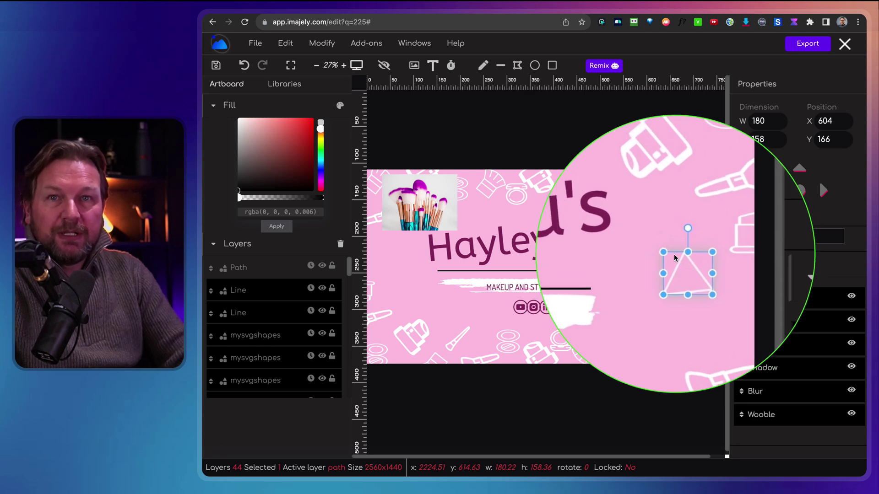
left_click(673, 233)
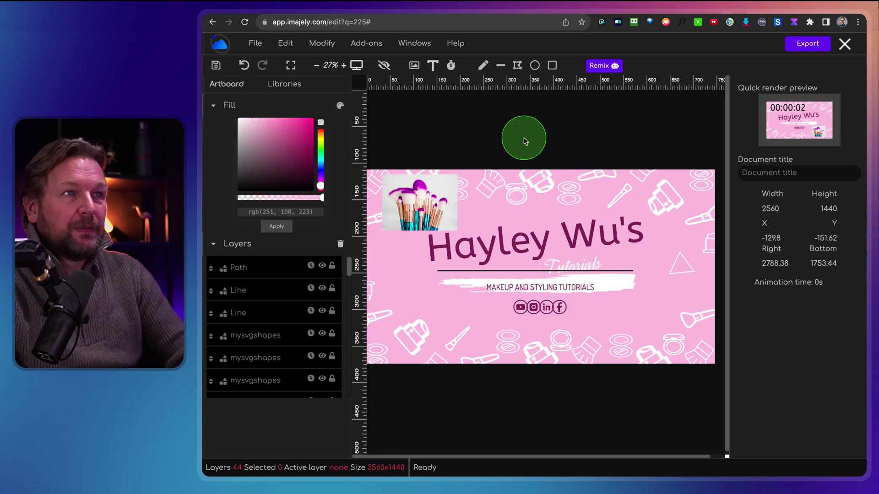
Draw a circle filled rgb(255,243,243) beside the triangle and shift the title left.
left_click(534, 68)
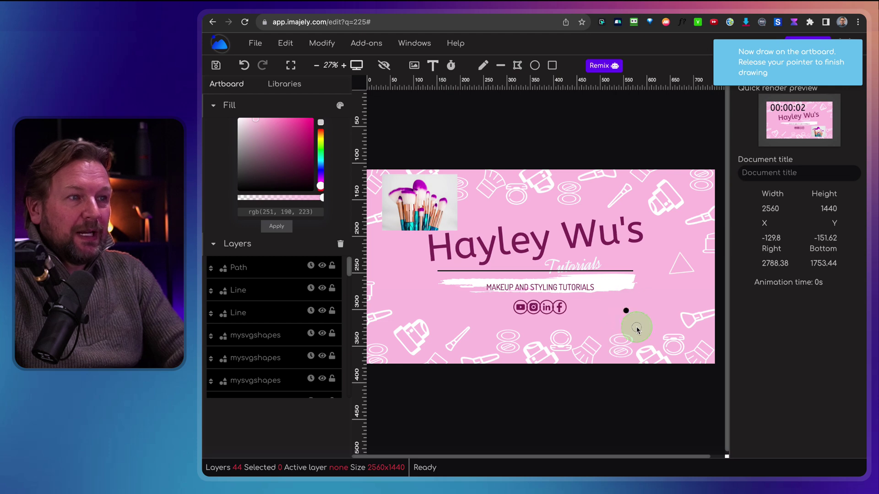
left_click_drag(676, 363, 676, 363)
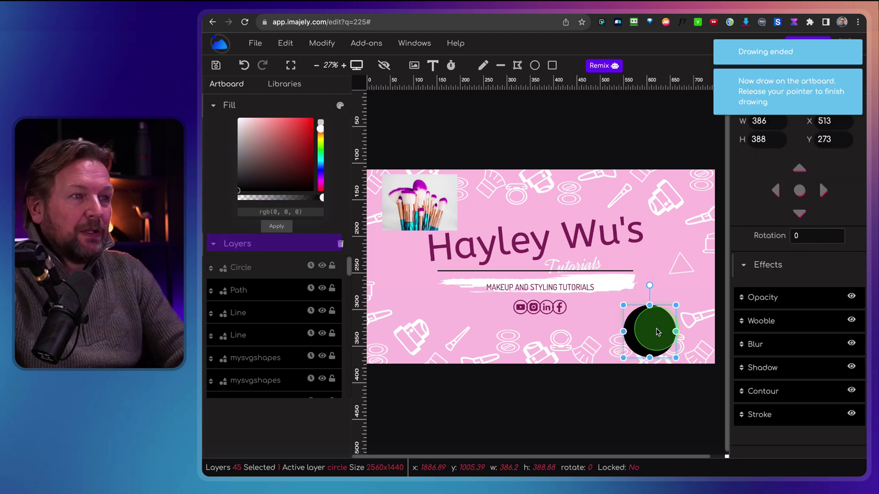
mouse_move(653, 330)
left_mouse_down()
mouse_move(675, 275)
mouse_move(676, 290)
left_mouse_up()
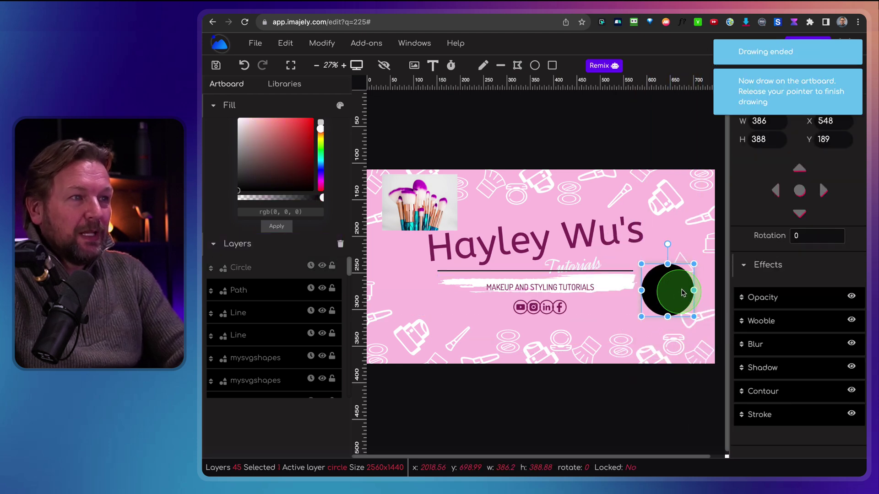
left_click_drag(246, 130, 239, 119)
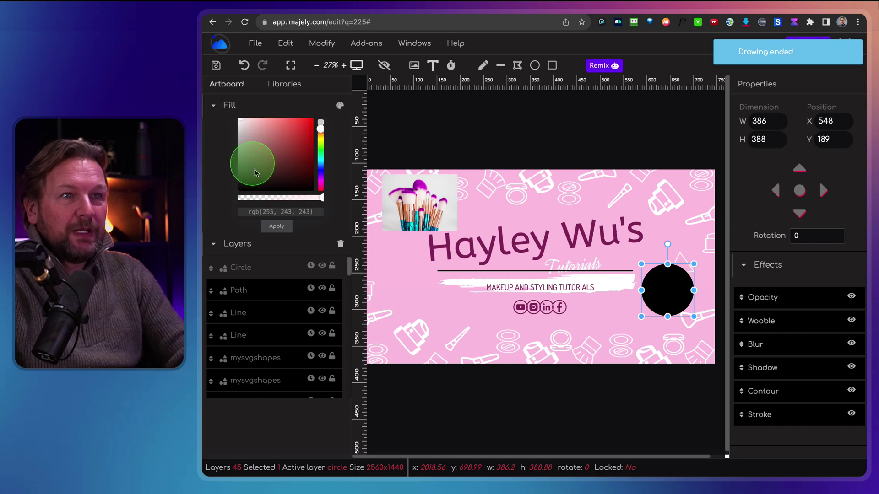
left_click(270, 226)
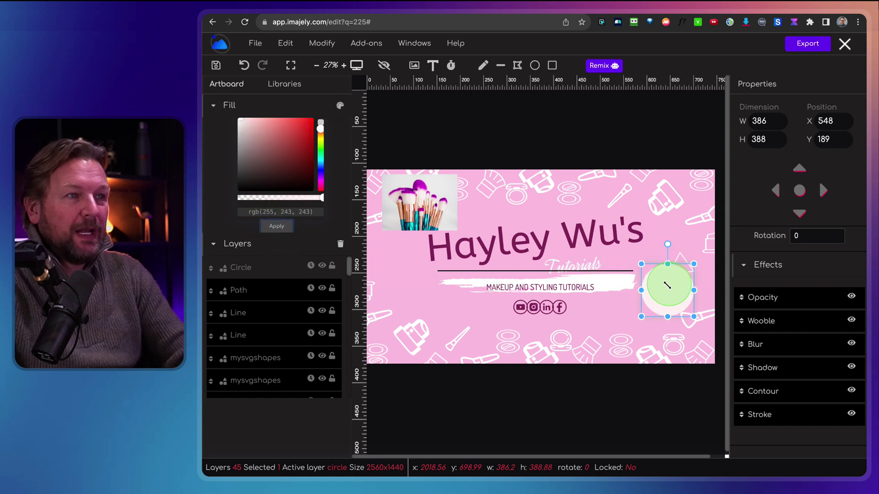
left_click_drag(520, 250, 471, 271)
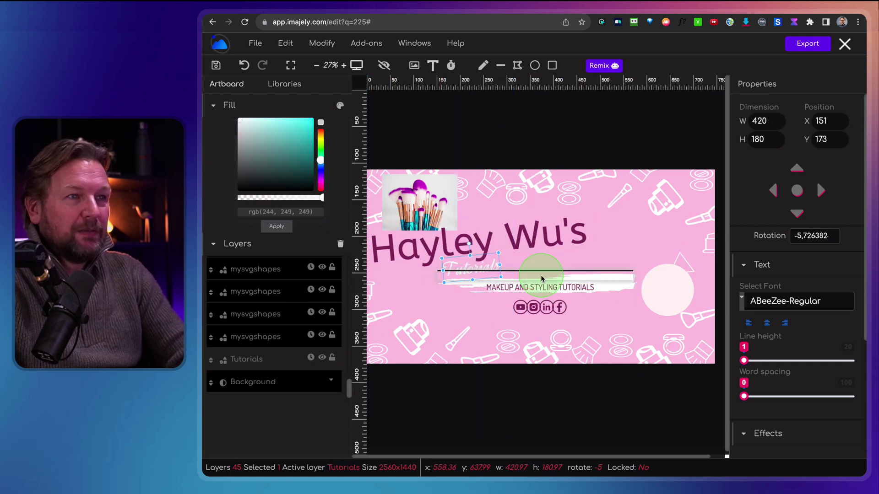
Delete the black line and move the white brush stroke and tagline further left.
left_click(543, 272)
left_click(543, 272)
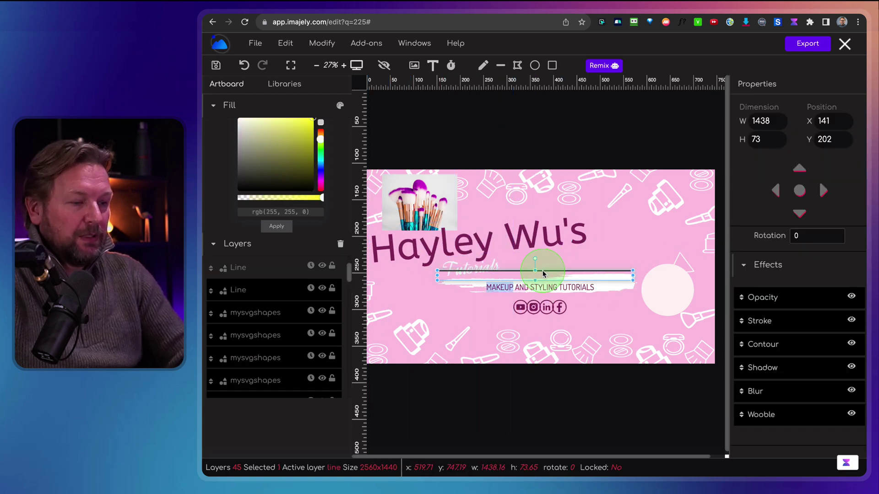
key("Delete")
left_click(532, 286)
left_click_drag(615, 283, 489, 293)
left_click(517, 290)
left_click_drag(453, 294, 453, 294)
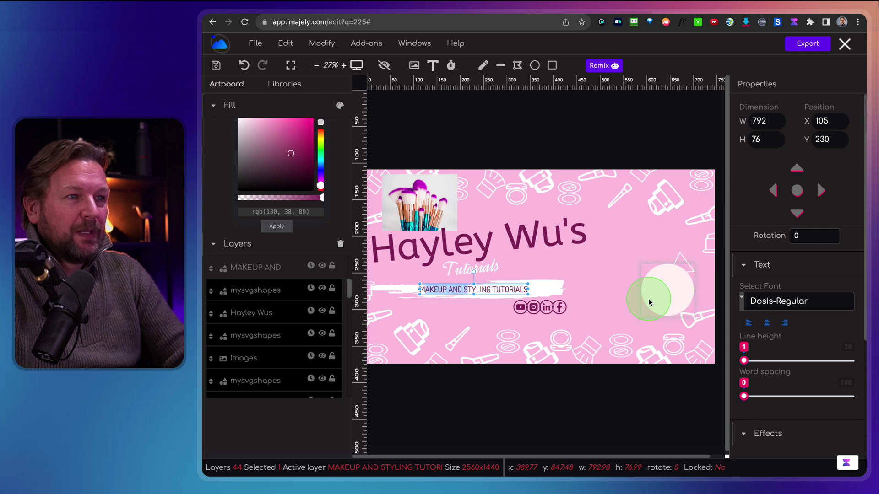
Enlarge the pale circle to 820x834 and nudge it upward.
left_click_drag(673, 290, 684, 356)
left_click_drag(628, 294, 652, 249)
left_click(642, 177)
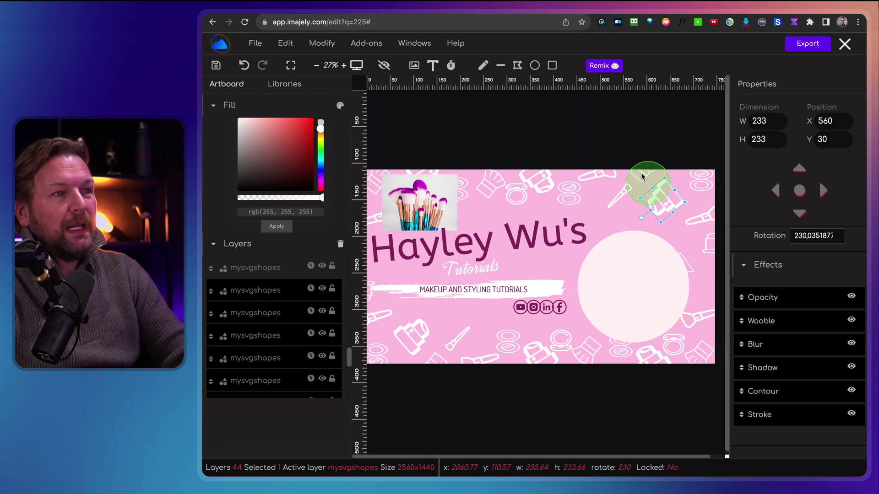
Draw a purple 1140x169 bar and place its layer behind the tagline's white stroke.
left_click(552, 65)
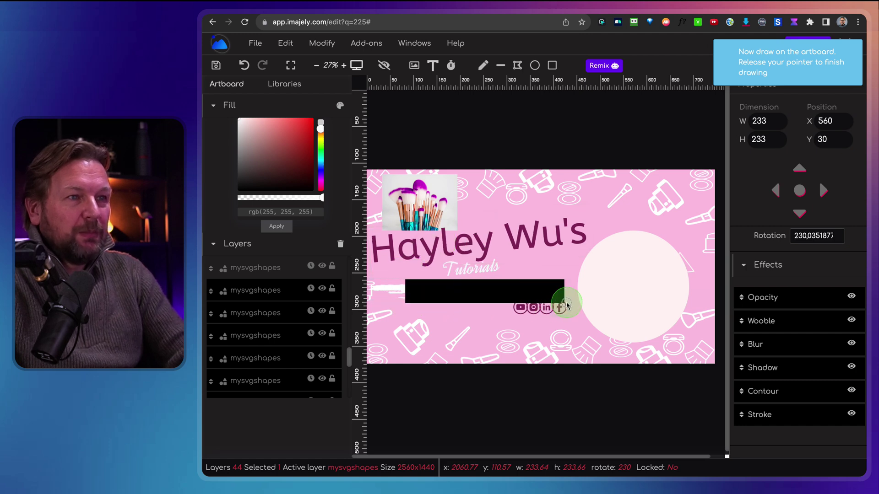
left_click_drag(562, 306, 561, 306)
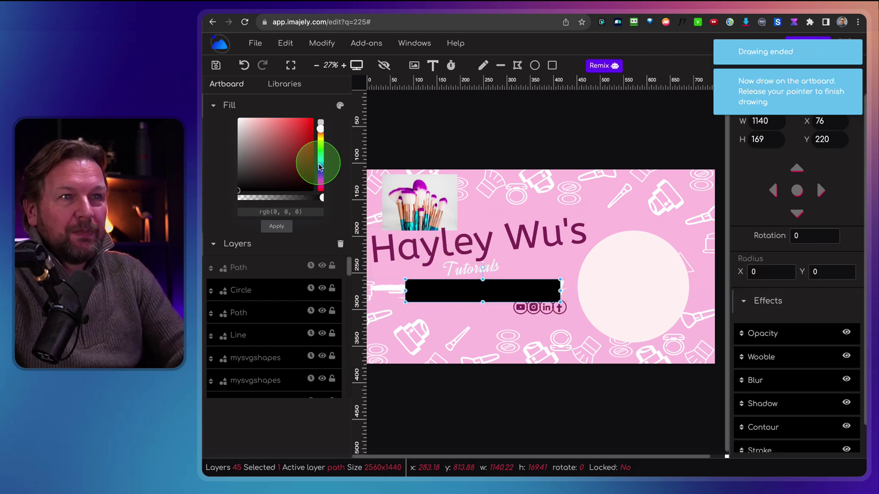
left_click_drag(322, 179, 320, 182)
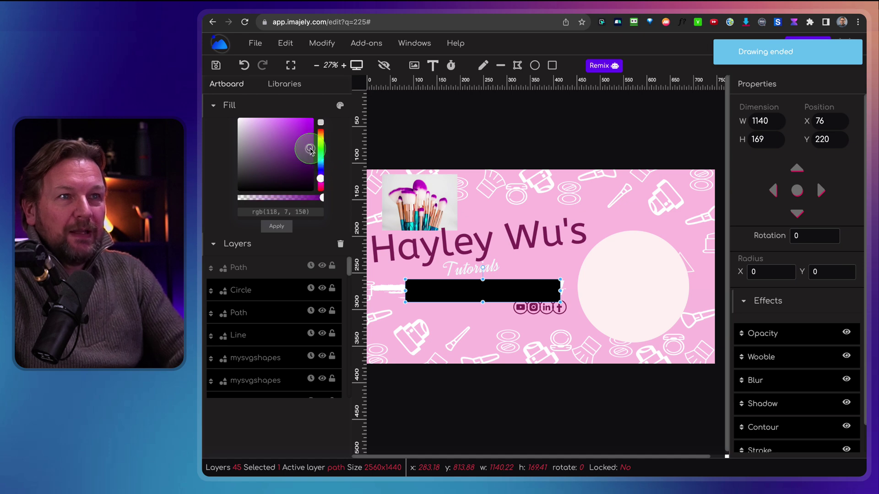
left_click(280, 222)
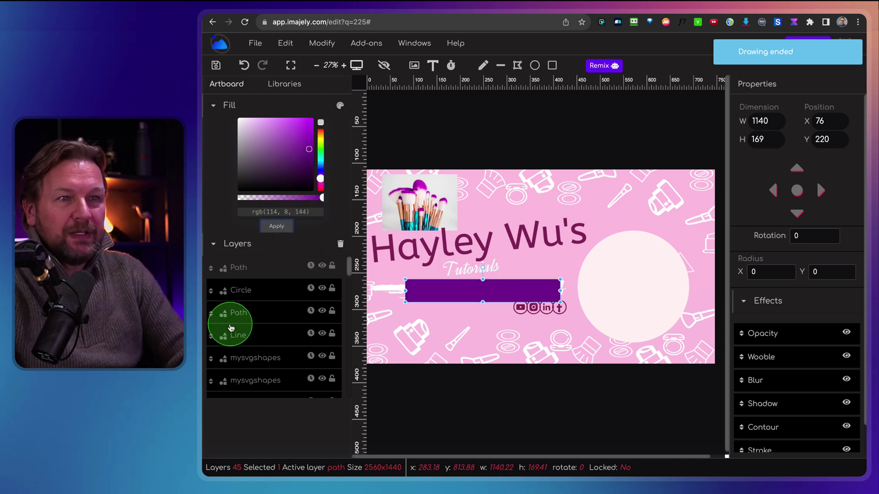
scroll(247, 316, "down", 15)
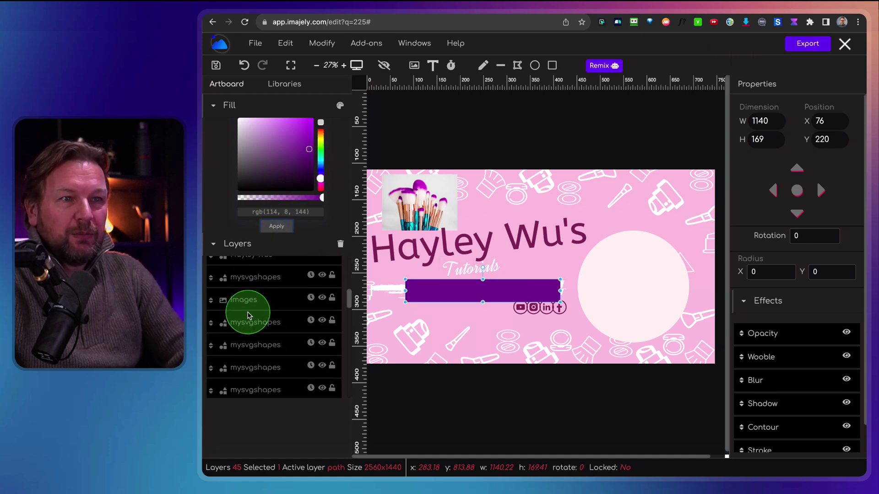
scroll(247, 316, "down", 10)
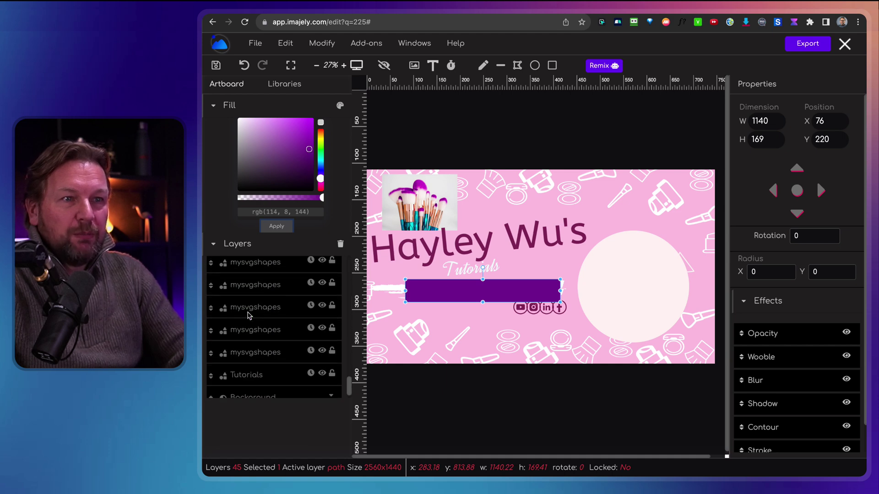
scroll(248, 316, "up", 20)
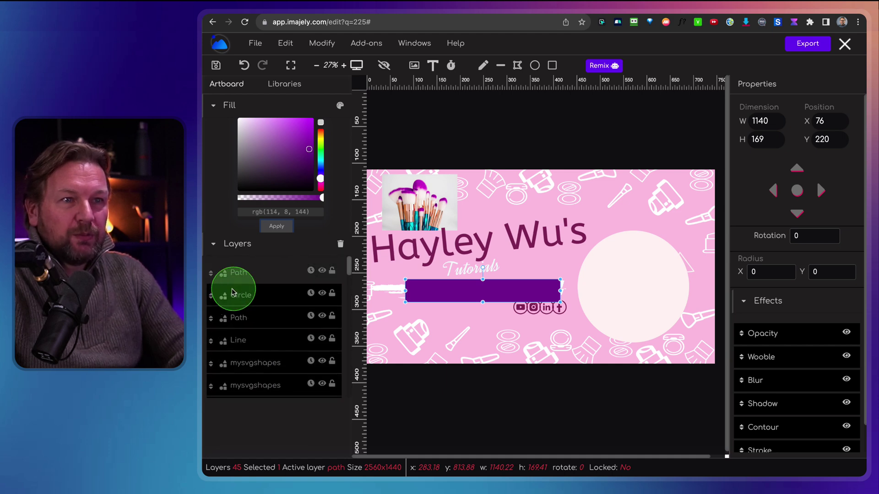
left_click_drag(213, 278, 213, 354)
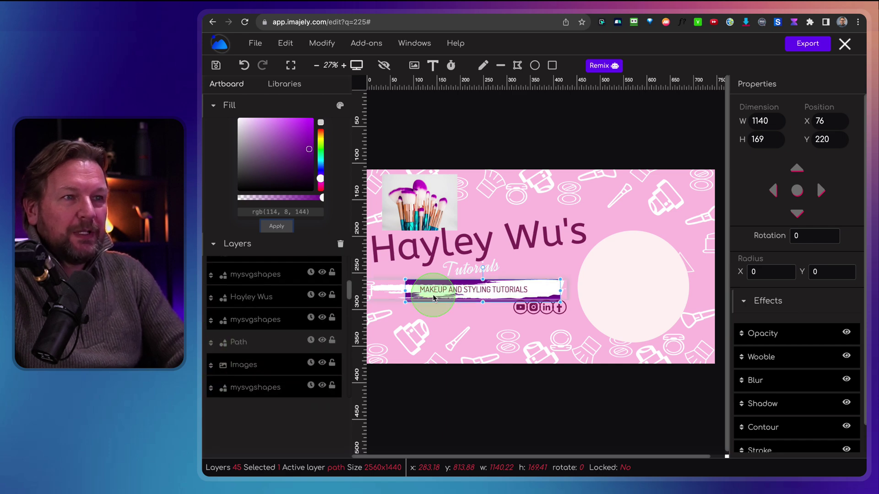
left_click(588, 264)
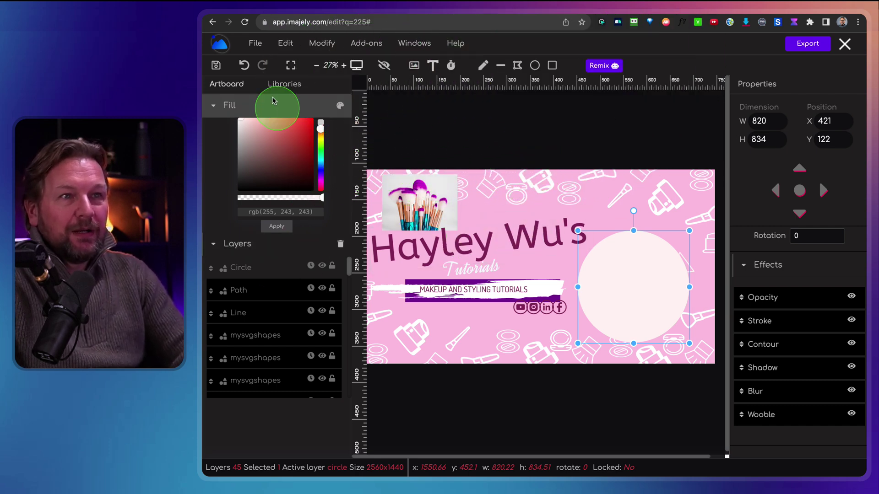
Give the brushes photo an attention animation starting at 1 s and lasting 1 s.
left_click(284, 87)
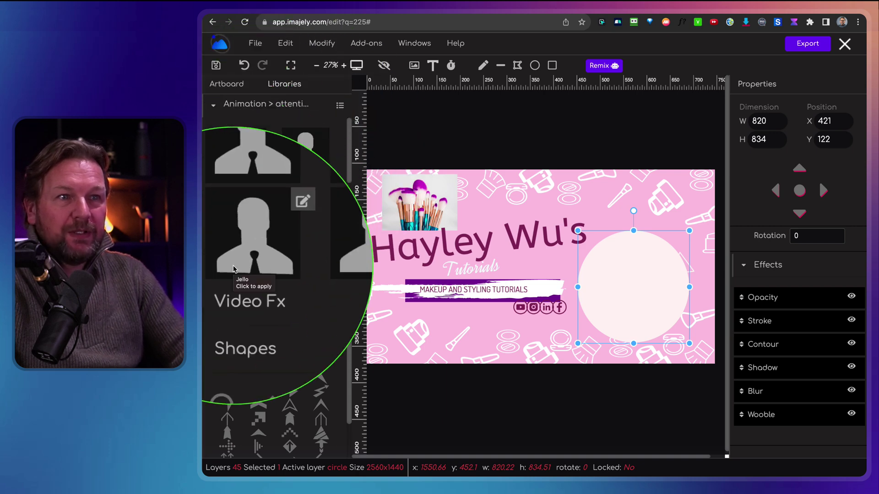
left_click(422, 203)
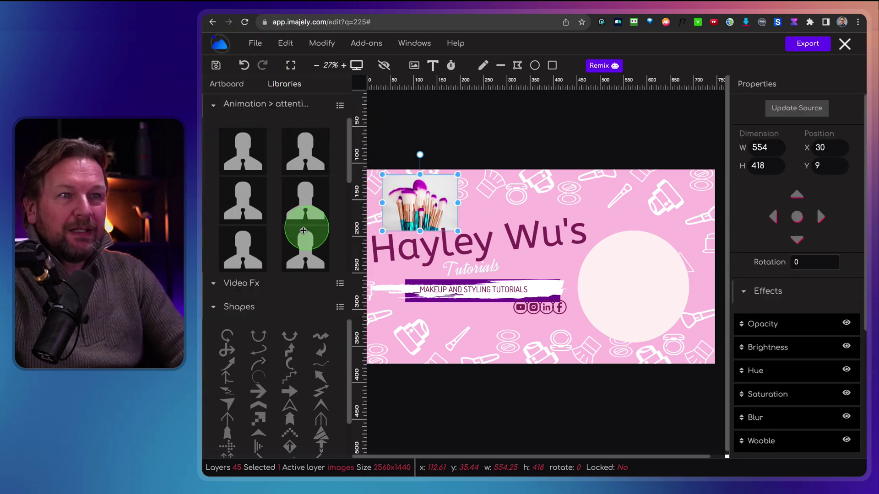
left_click(296, 216)
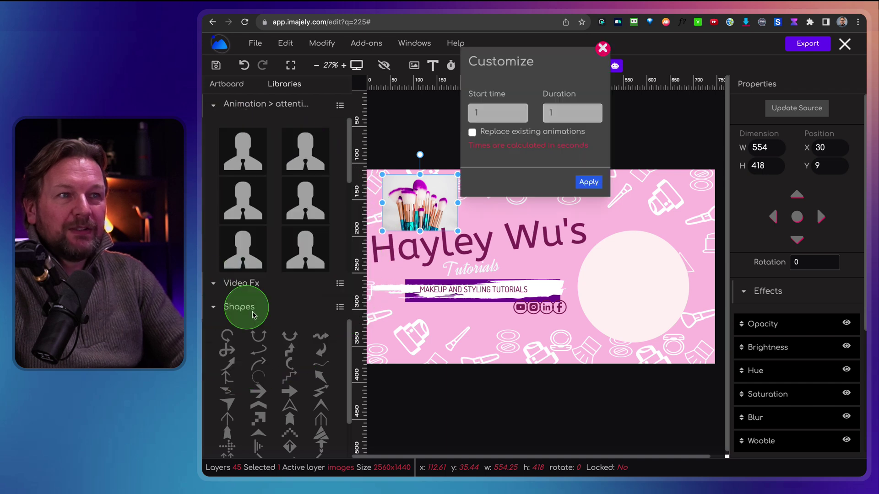
left_click(584, 183)
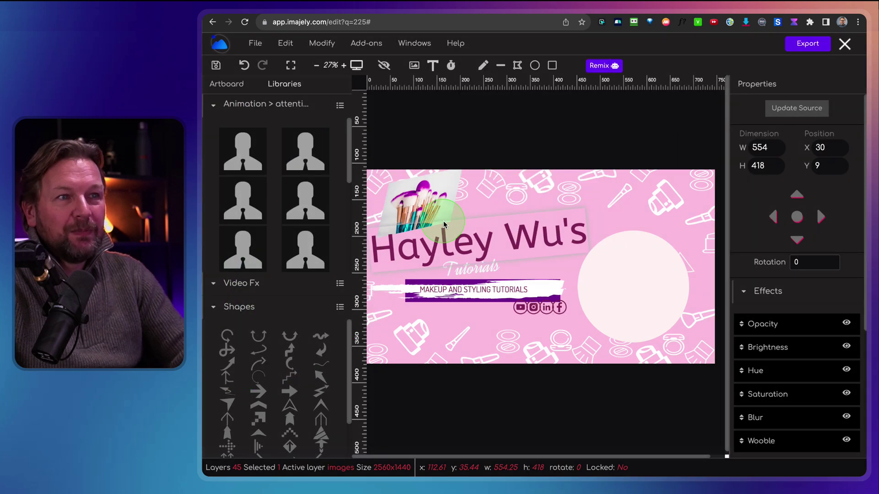
left_click(406, 194)
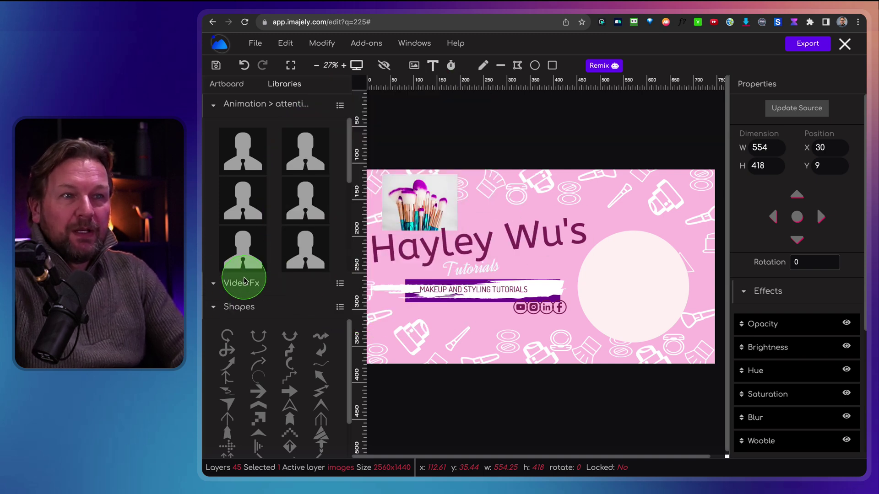
Add a red brush-stroke video effect, resize it to 1036 wide, and position it over the title.
left_click(210, 287)
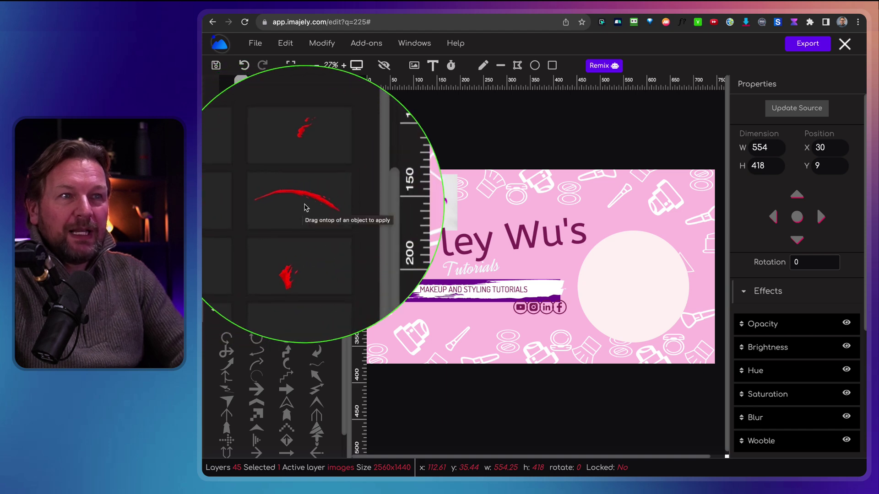
left_click(302, 208)
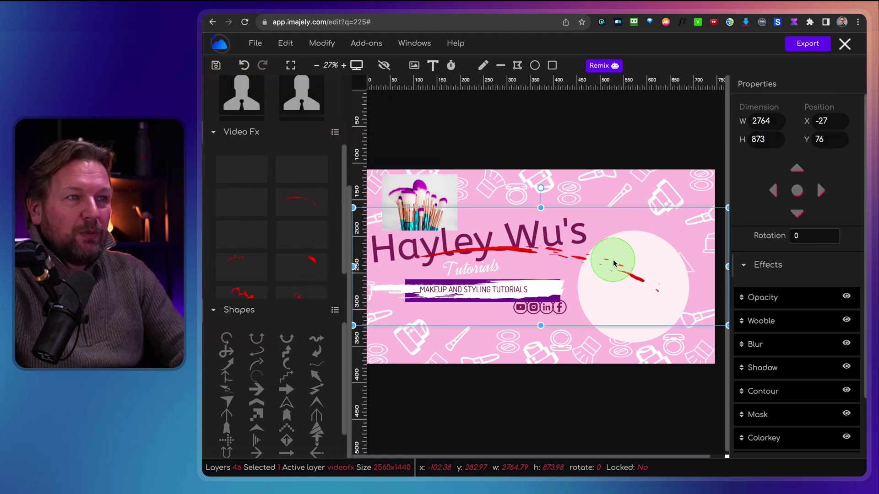
left_click_drag(726, 207, 490, 196)
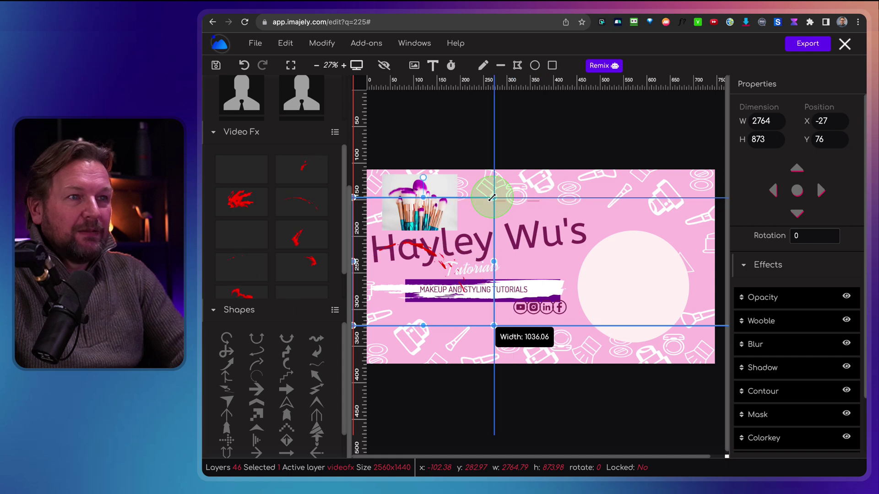
left_click_drag(453, 243, 576, 242)
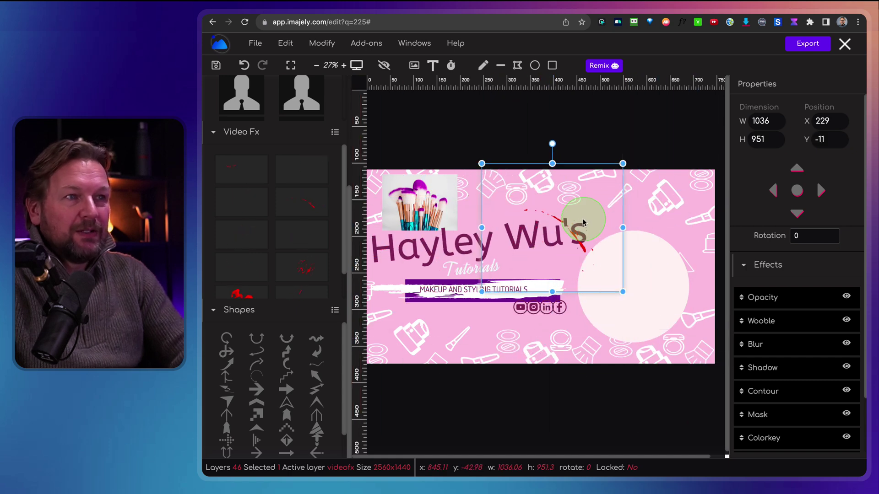
left_click(359, 292)
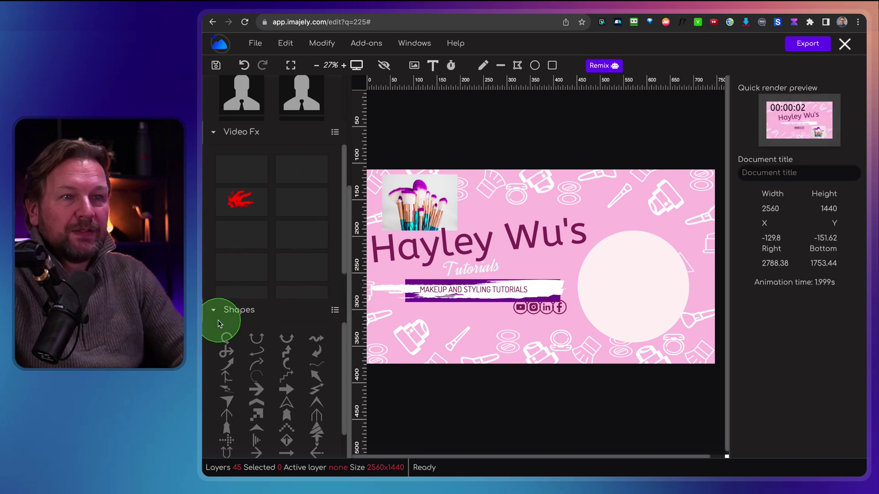
Add a curved swoosh arrow shape and resize it near the pale circle.
scroll(284, 341, "down", 3)
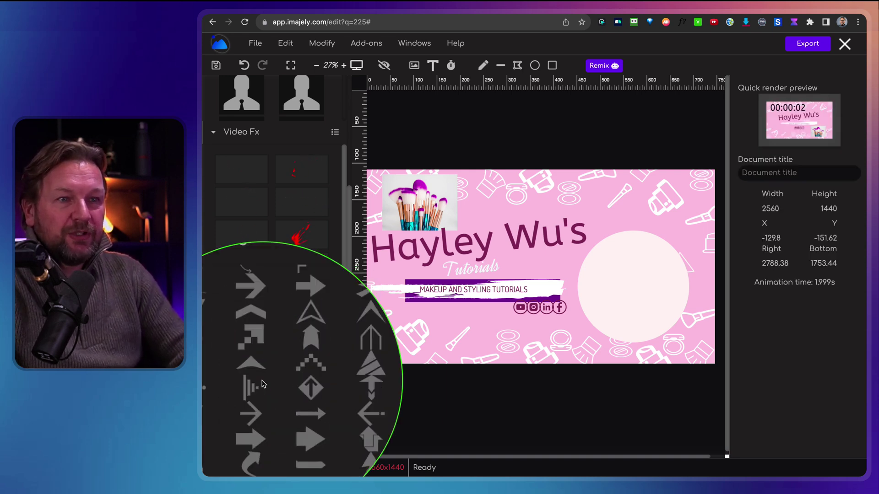
left_click_drag(253, 429, 512, 341)
left_click_drag(541, 291, 526, 333)
left_click_drag(436, 241, 576, 242)
left_click_drag(620, 270, 650, 217)
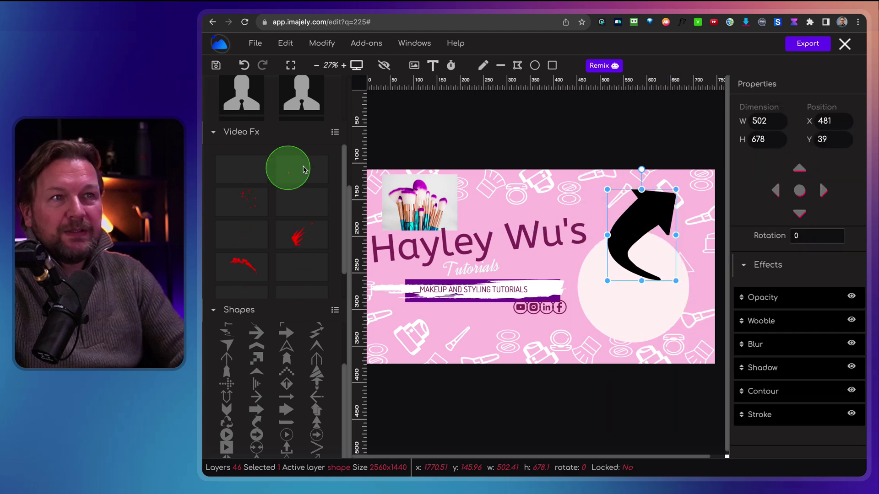
Colour the arrow purple and move it into the pale circle.
scroll(288, 169, "up", 5)
left_click(229, 86)
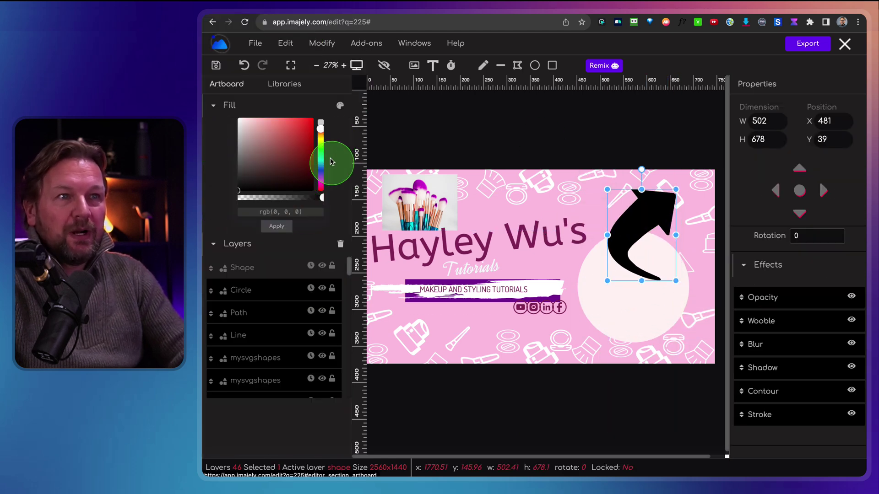
left_click(323, 146)
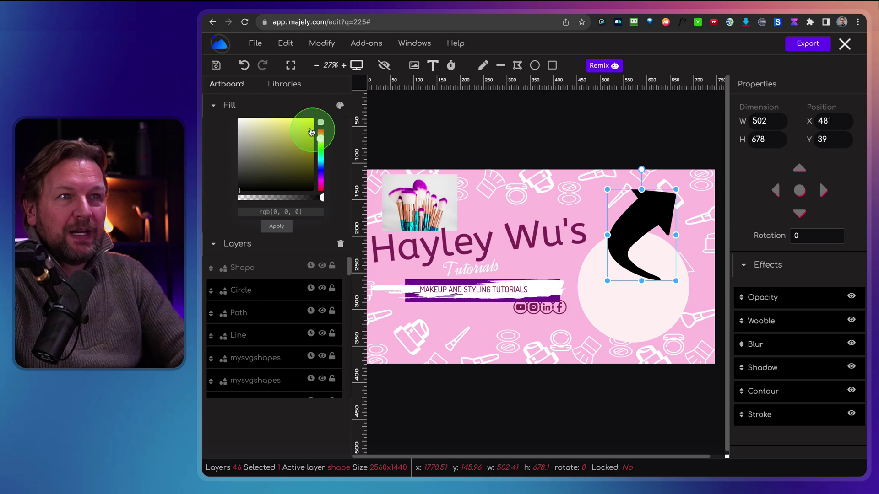
left_click(313, 120)
left_click(276, 227)
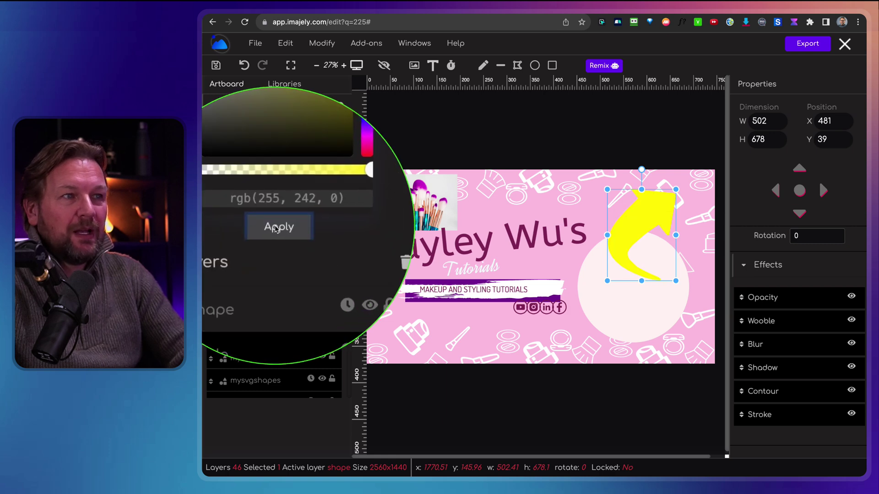
left_click_drag(656, 211, 642, 262)
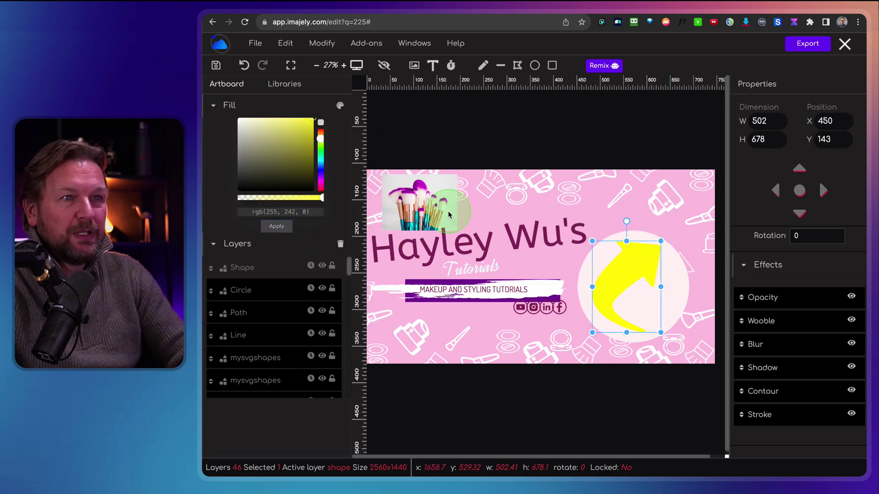
left_click(322, 182)
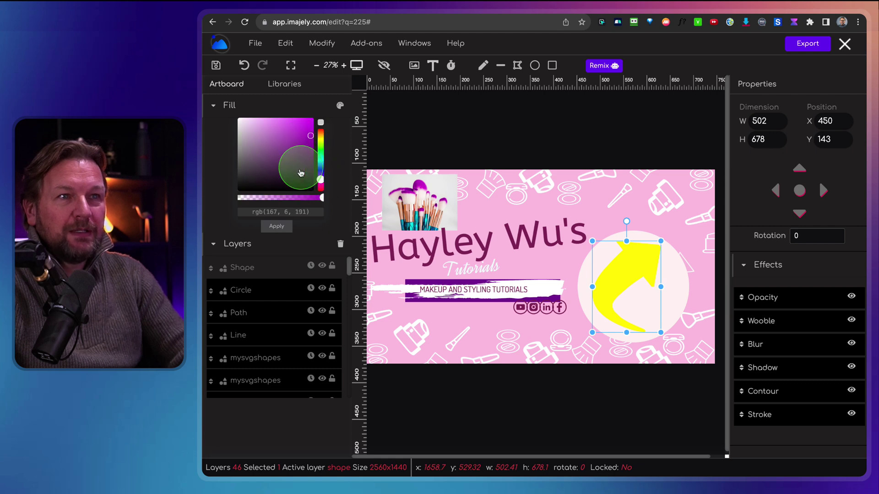
left_click(272, 228)
left_click(614, 192)
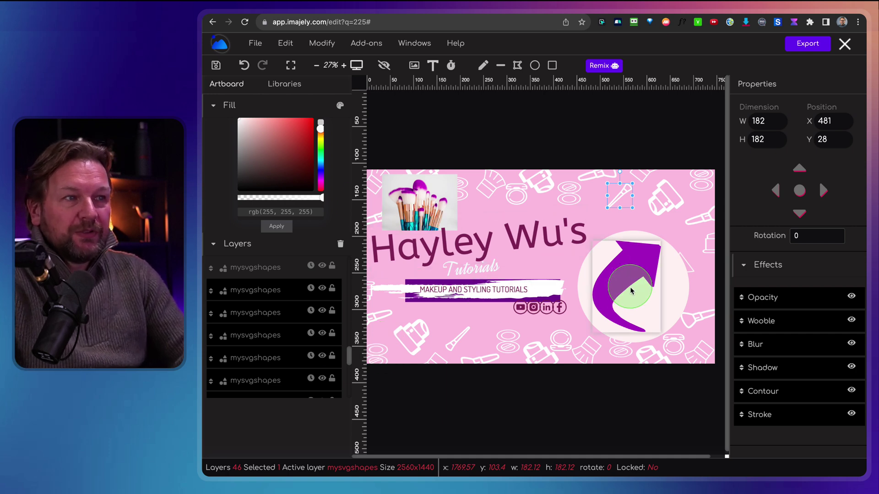
Flip the purple arrow horizontally and centre it in the pale circle at X 462, Y 151.
right_click(622, 280)
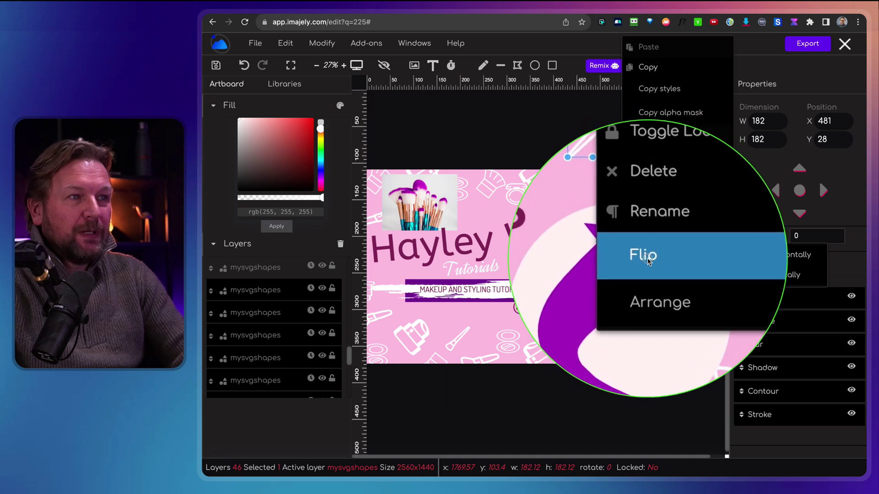
mouse_move(648, 261)
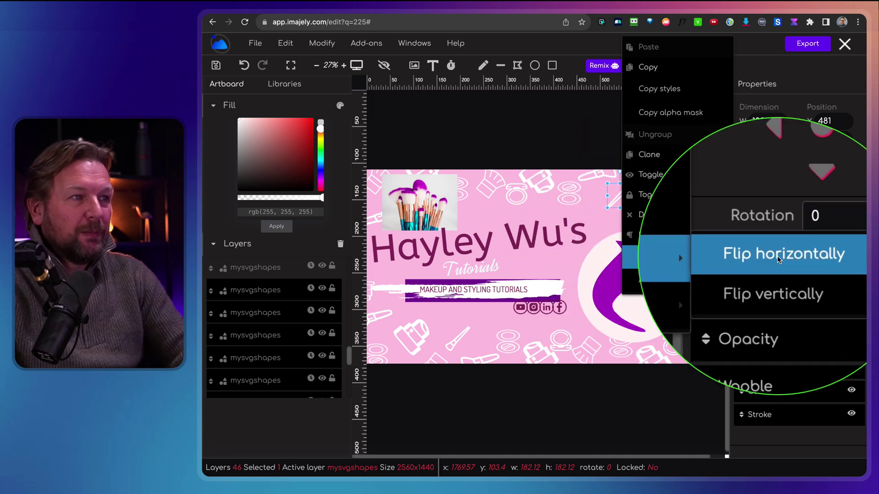
left_click(760, 254)
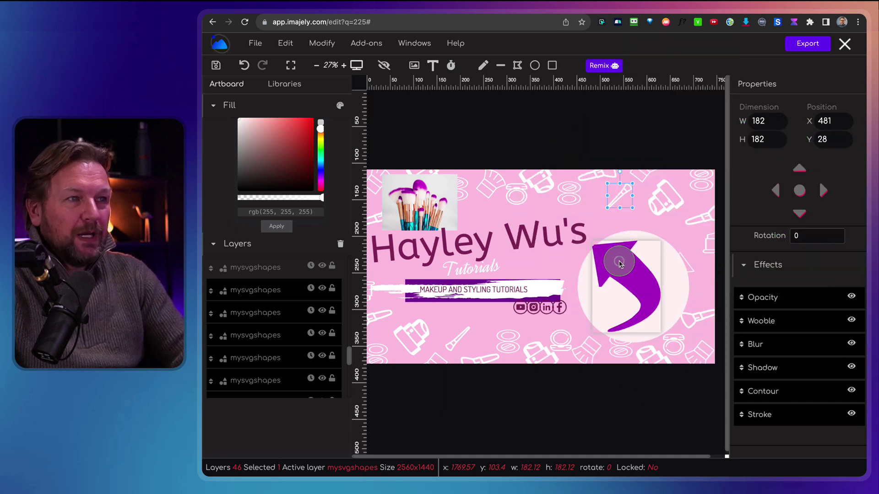
left_click_drag(619, 264, 633, 266)
right_click(633, 265)
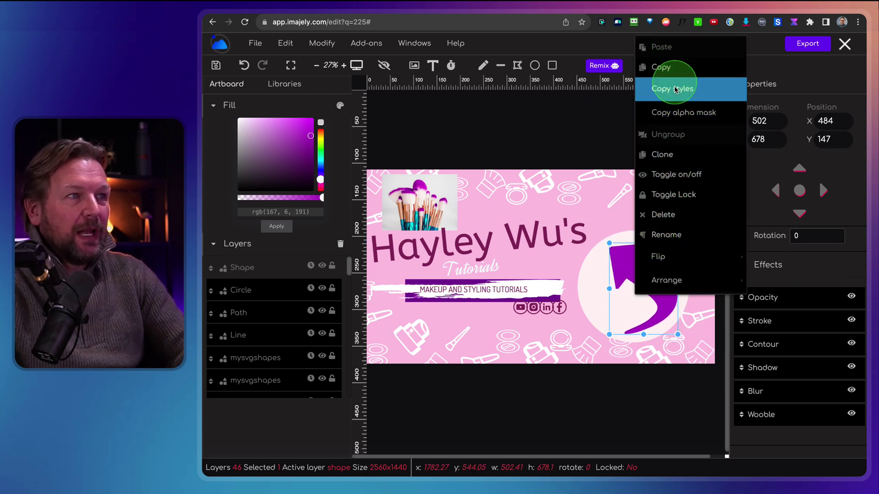
left_click(537, 250)
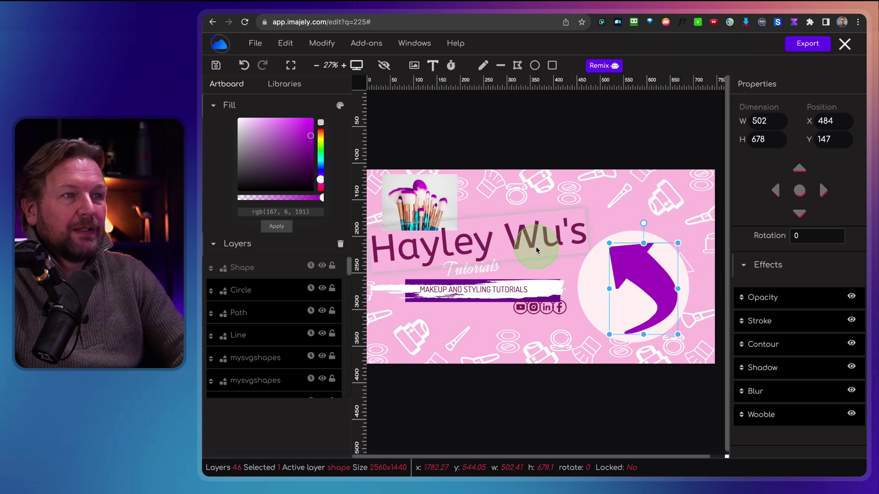
left_click_drag(632, 313, 598, 296)
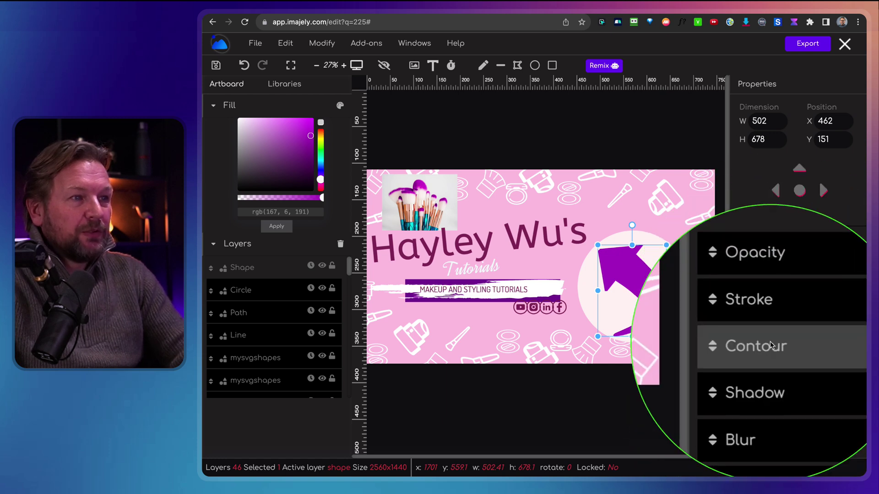
Set the title text's Blur effect to 7 for a soft glow.
left_click(507, 242)
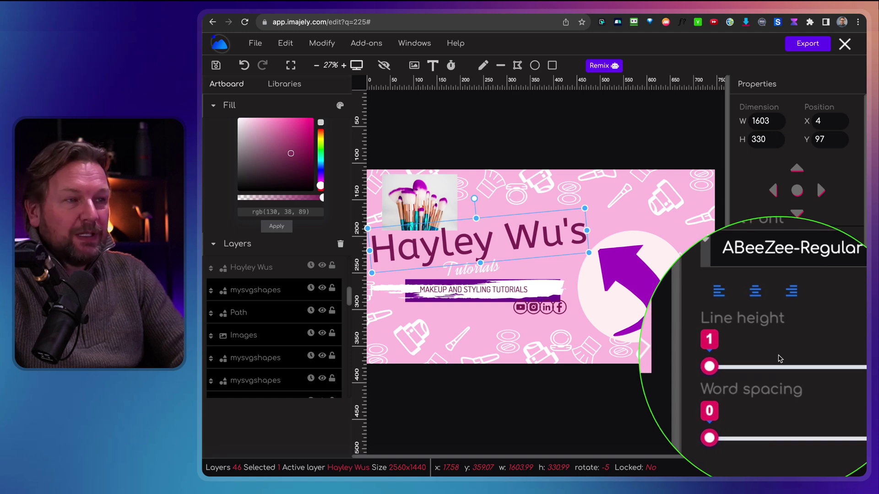
scroll(780, 358, "down", 3)
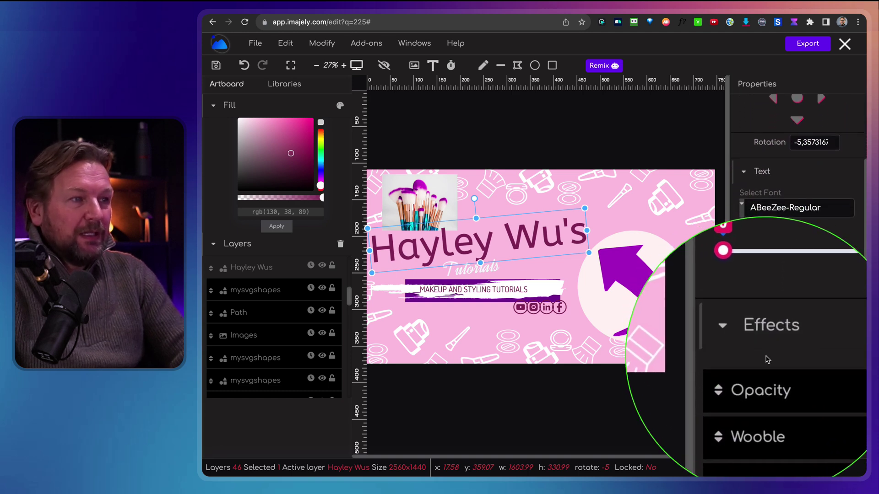
scroll(778, 362, "down", 3)
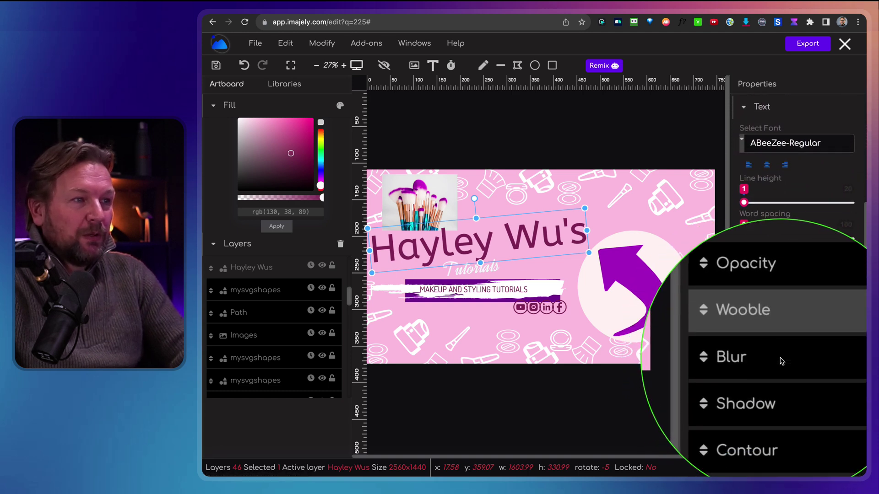
left_click(784, 357)
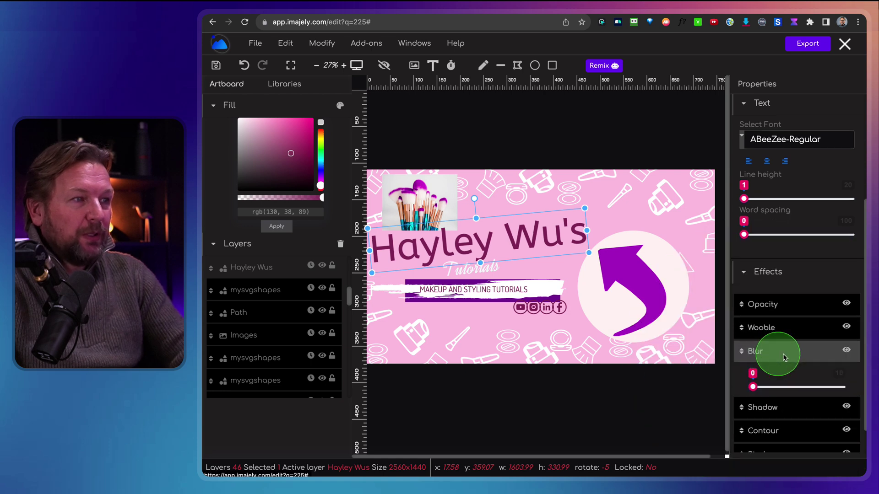
left_click(752, 387)
left_click_drag(768, 388, 815, 388)
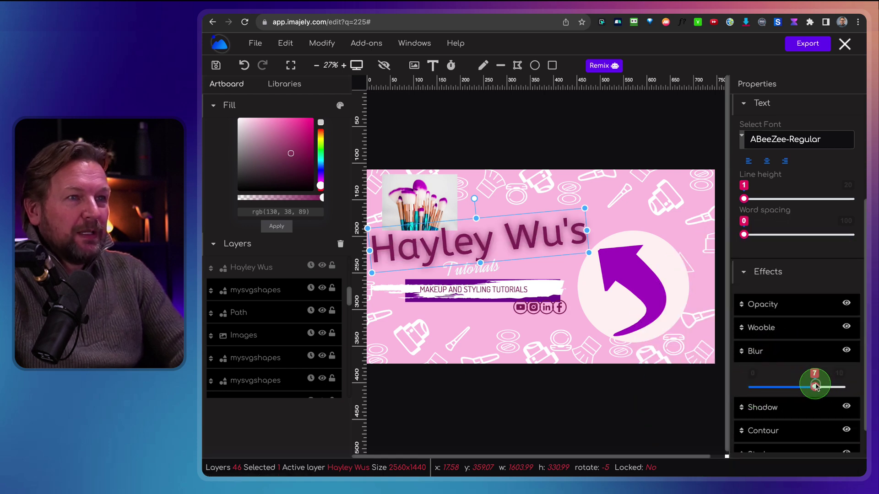
left_click(665, 267)
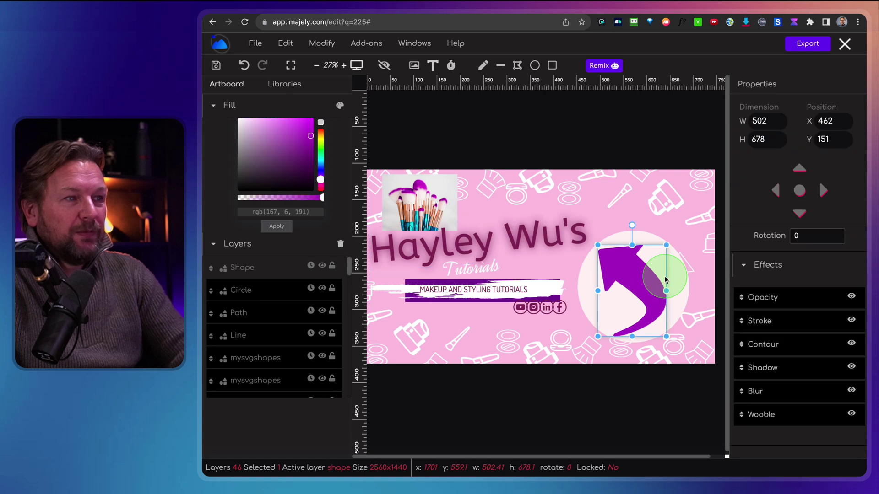
Blur the purple arrow at 7.6 and give its Stroke effect a size of 8.5.
left_click(755, 392)
left_click(753, 414)
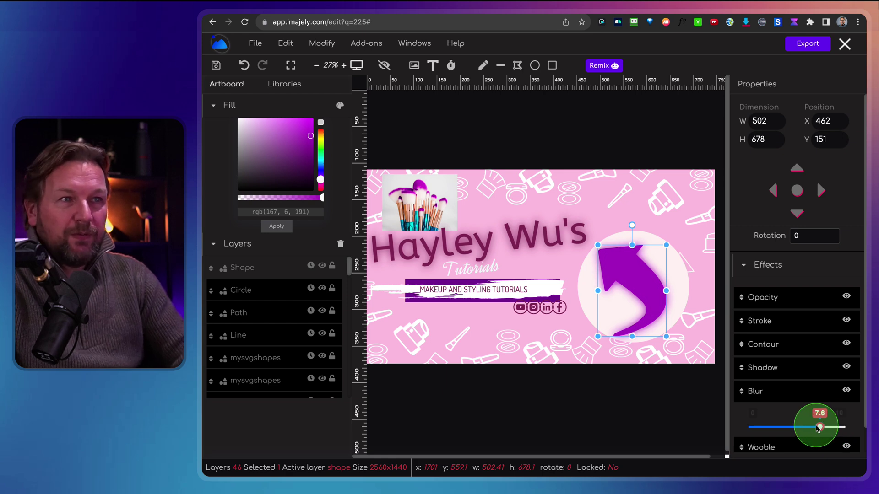
left_click(744, 320)
left_click(758, 357)
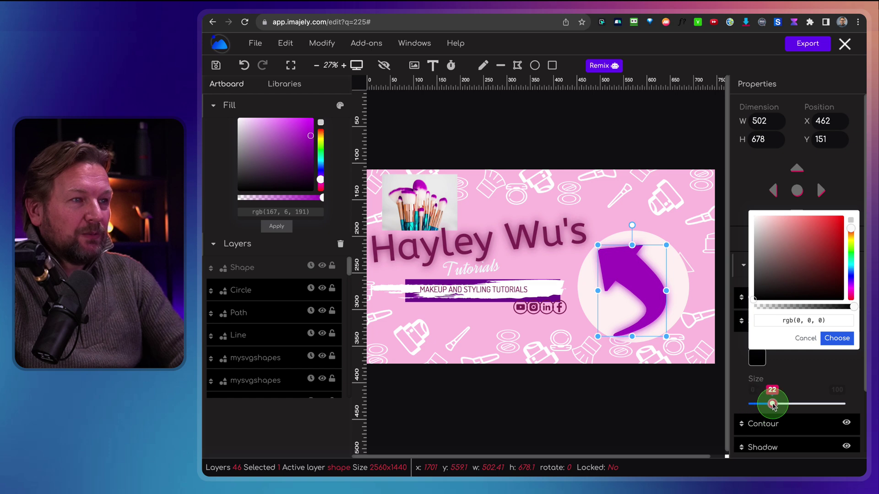
left_click_drag(773, 405, 761, 405)
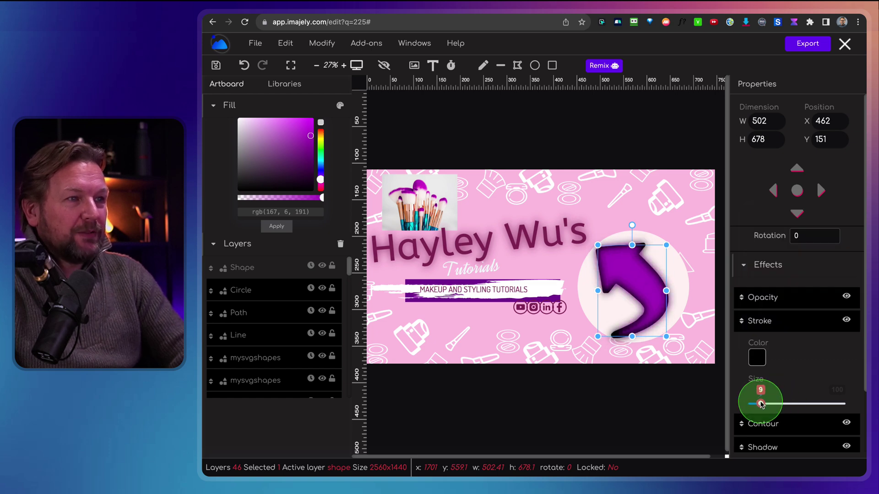
Change the arrow's stroke colour to hot pink.
left_click(757, 359)
mouse_move(781, 234)
left_mouse_down()
mouse_move(748, 221)
mouse_move(799, 238)
left_mouse_up()
mouse_move(851, 285)
left_mouse_down()
mouse_move(851, 296)
mouse_move(850, 223)
left_mouse_up()
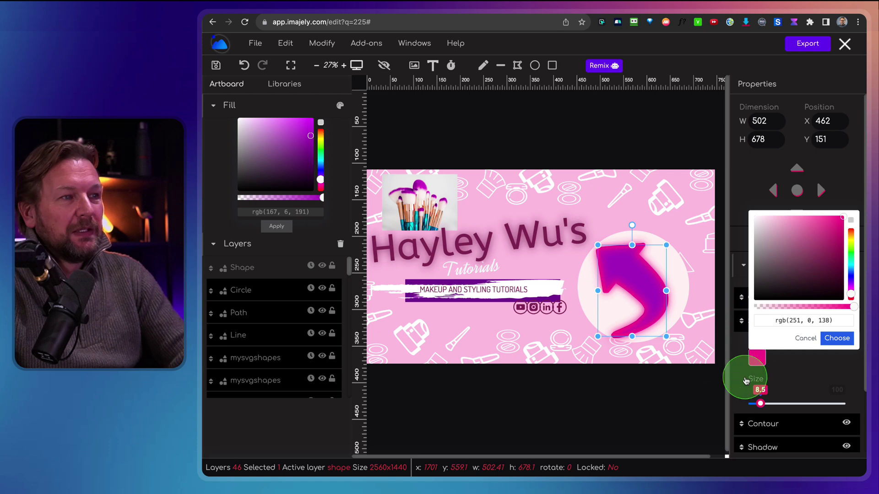
left_click(792, 384)
scroll(777, 413, "down", 3)
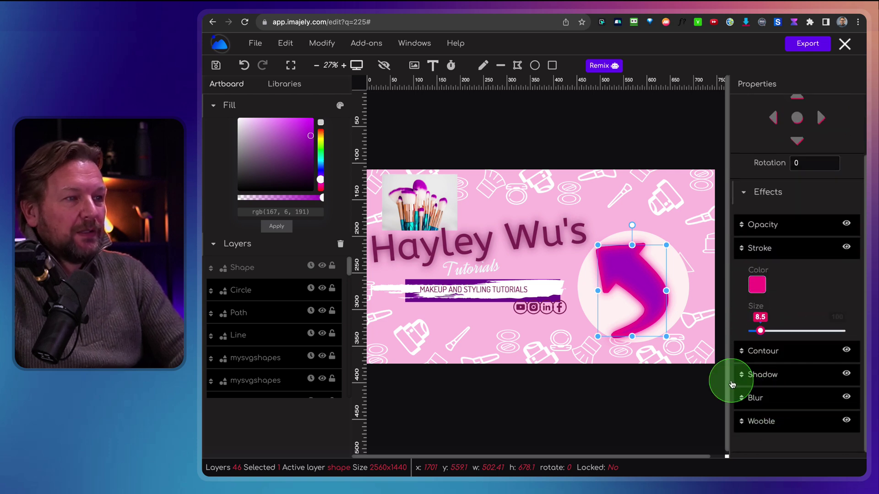
Add a white Contour of size 8 around the arrow, then select the small brush graphic.
left_click(743, 350)
scroll(779, 338, "down", 1)
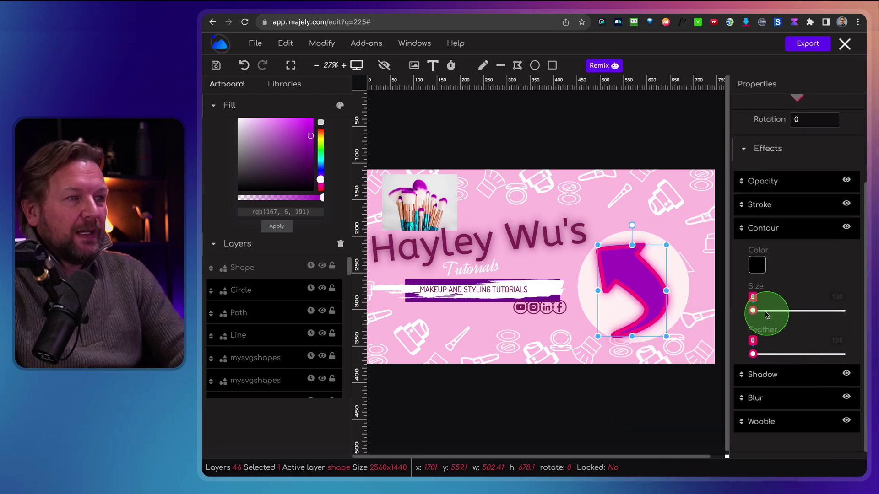
left_click_drag(784, 312, 762, 312)
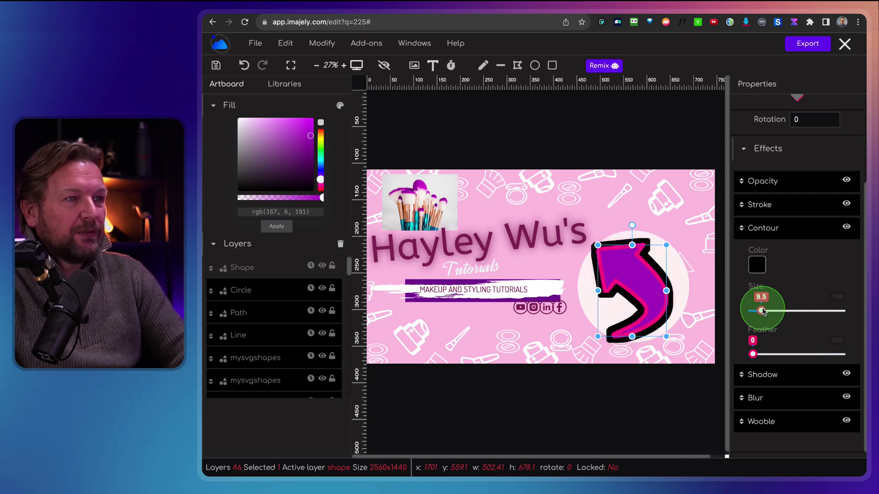
left_click(755, 262)
left_click(755, 266)
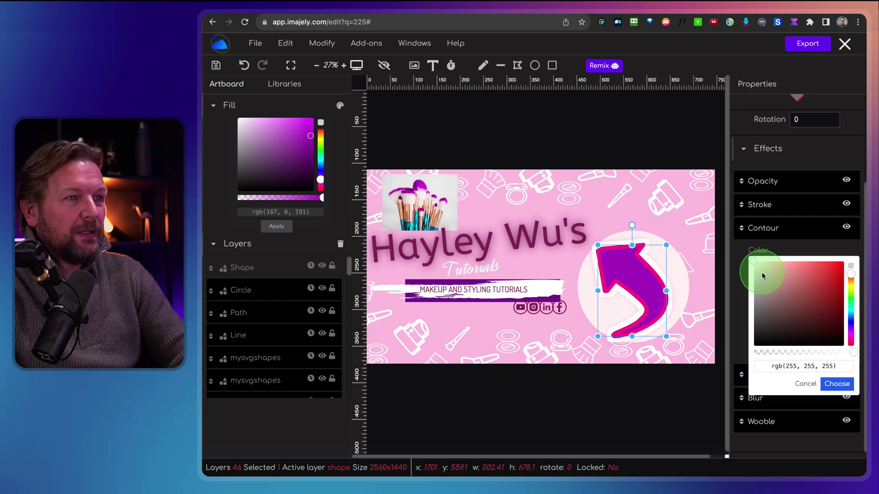
left_click(837, 384)
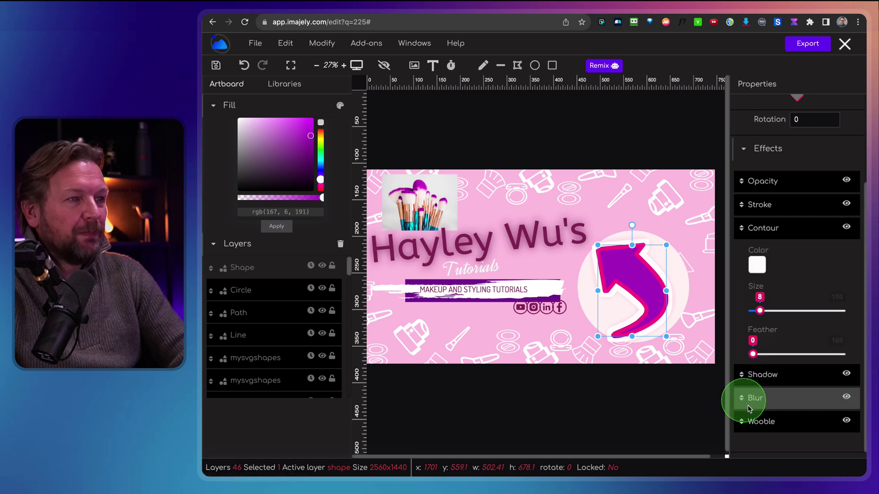
left_click(744, 422)
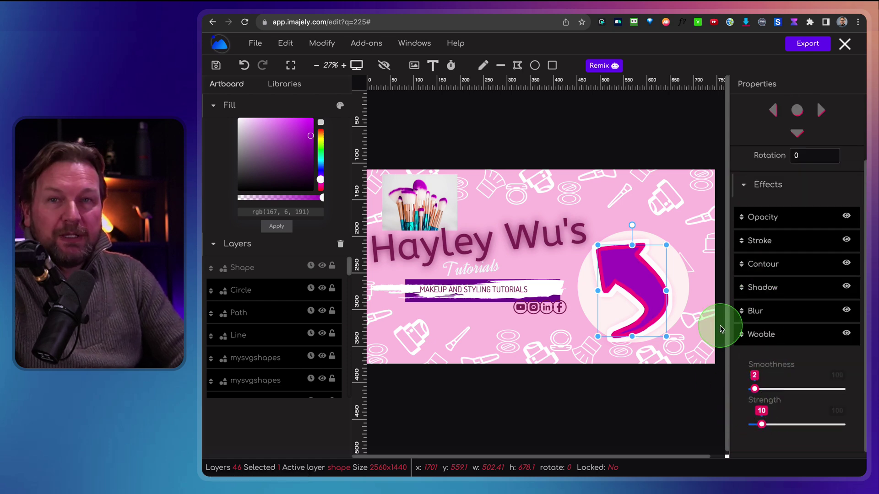
left_click(620, 195)
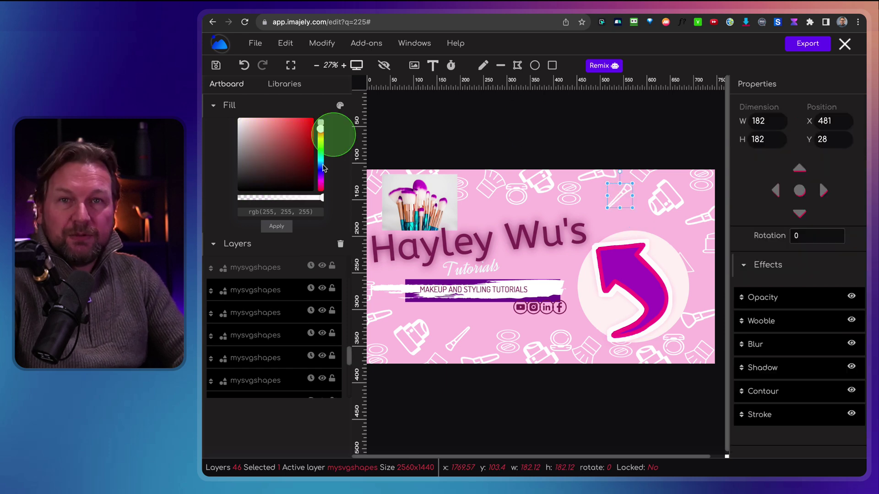